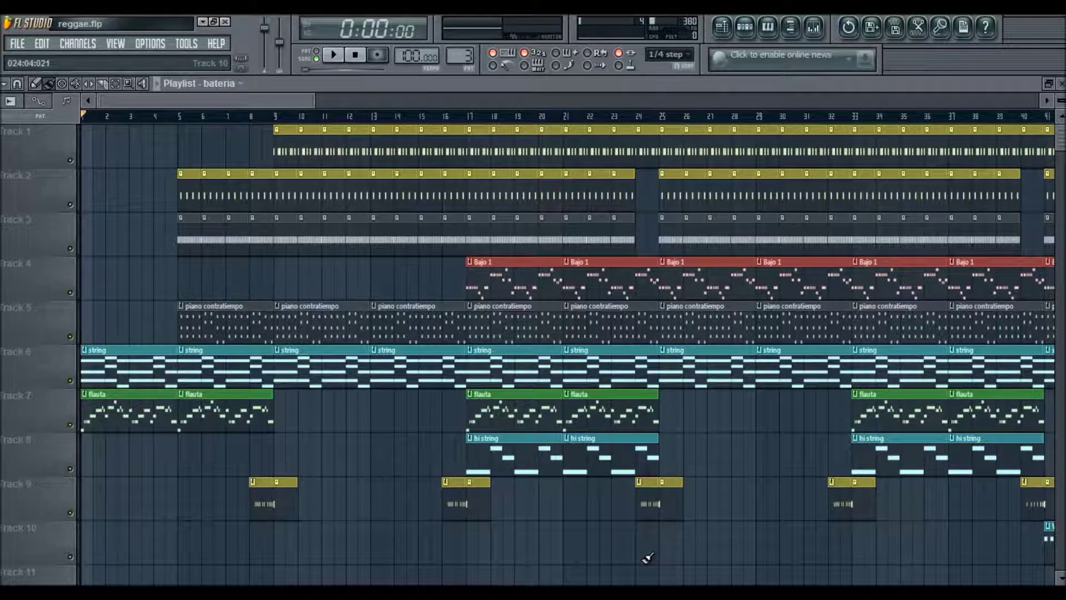
# Play the reggae arrangement from the start, jumping ahead to about bars 16, 37 and 57, and stop playback.
pyautogui.press('space')
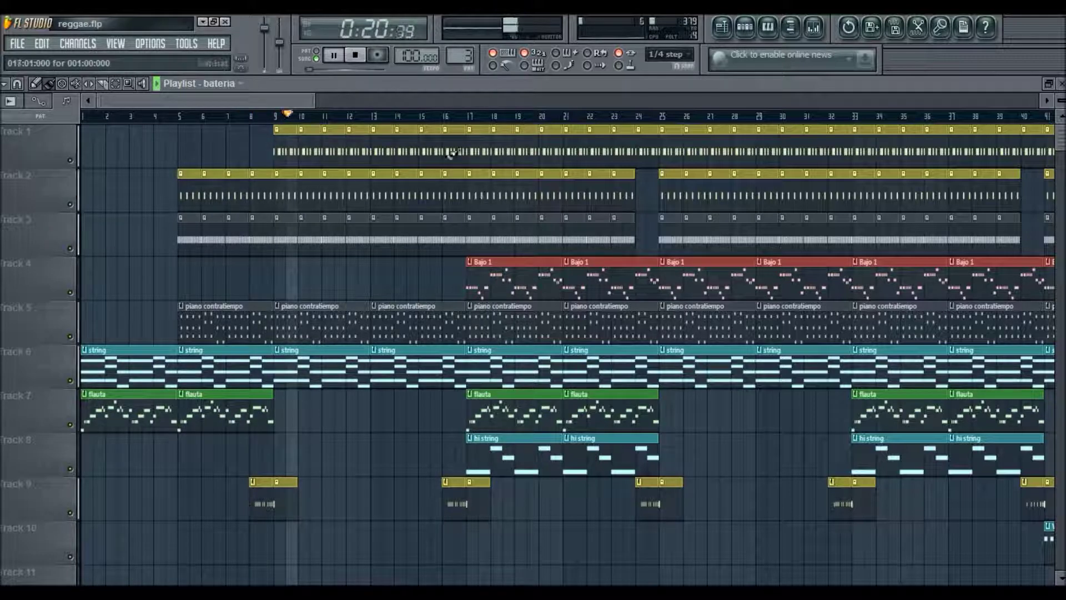
pyautogui.click(444, 121)
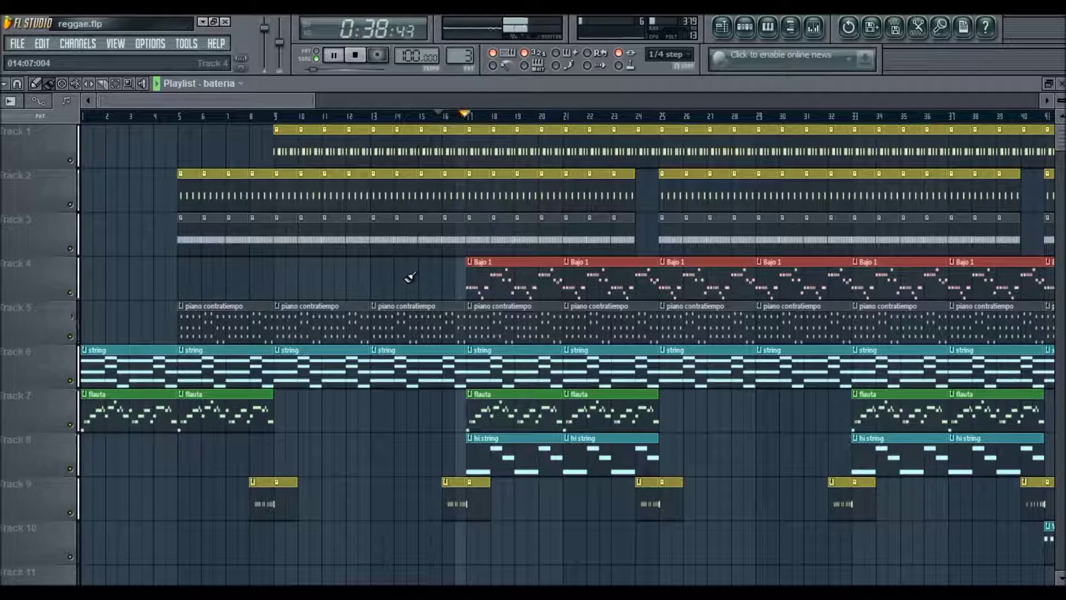
pyautogui.hscroll(4, 311, 120)
pyautogui.hscroll(3, 344, 116)
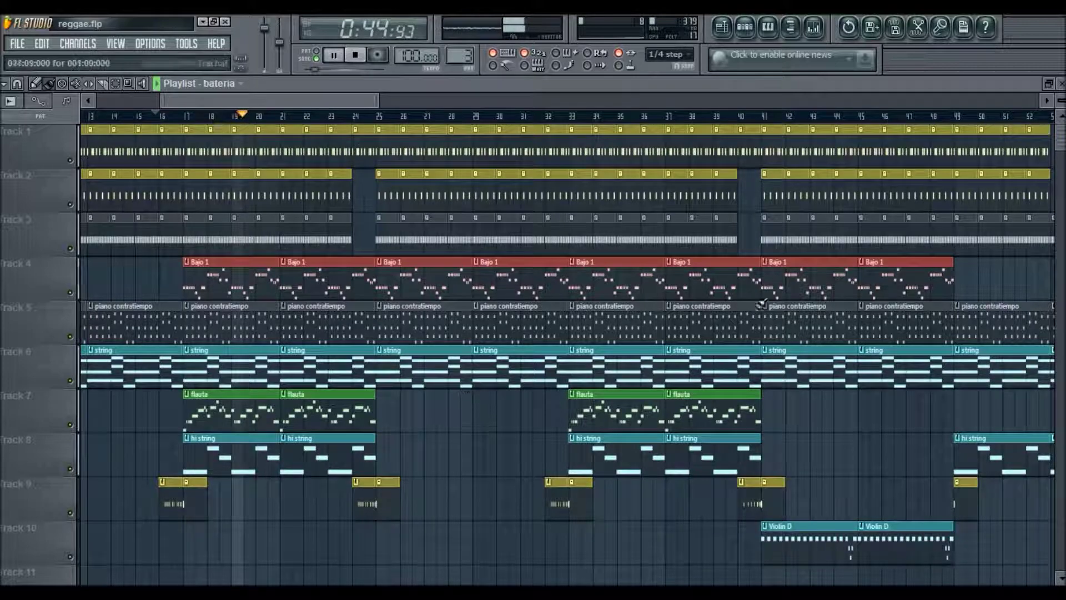
pyautogui.click(671, 117)
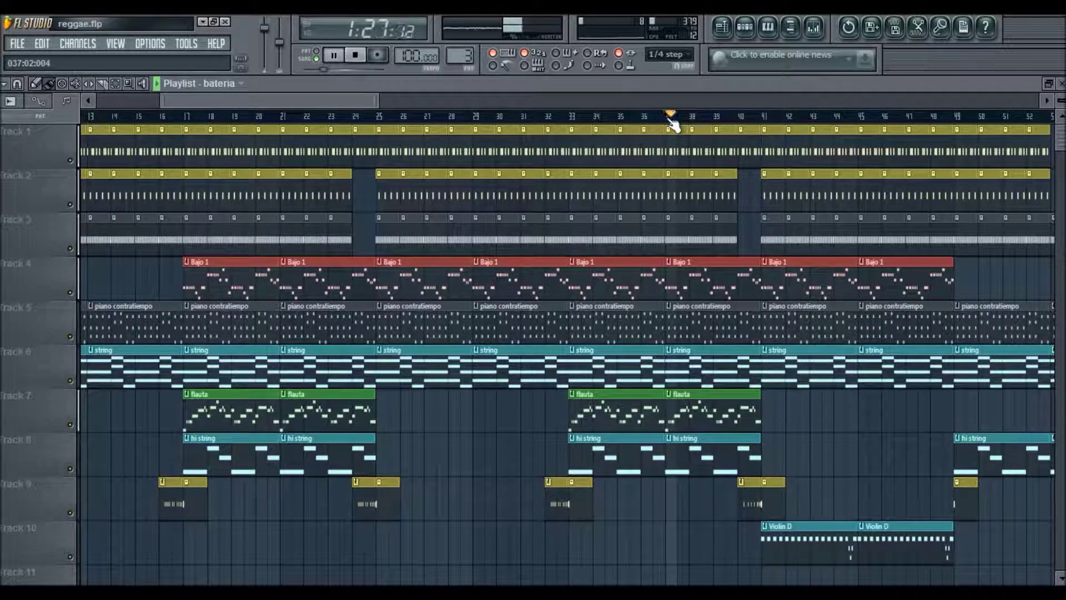
pyautogui.hscroll(1, 347, 97)
pyautogui.moveTo(347, 96); pyautogui.dragTo(432, 121)
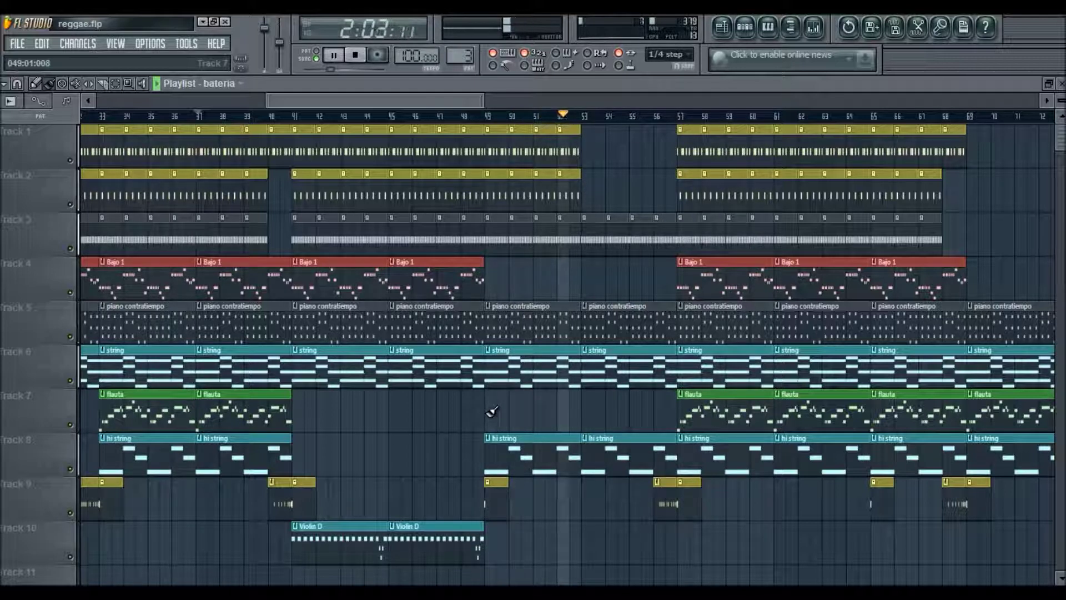
pyautogui.click(677, 115)
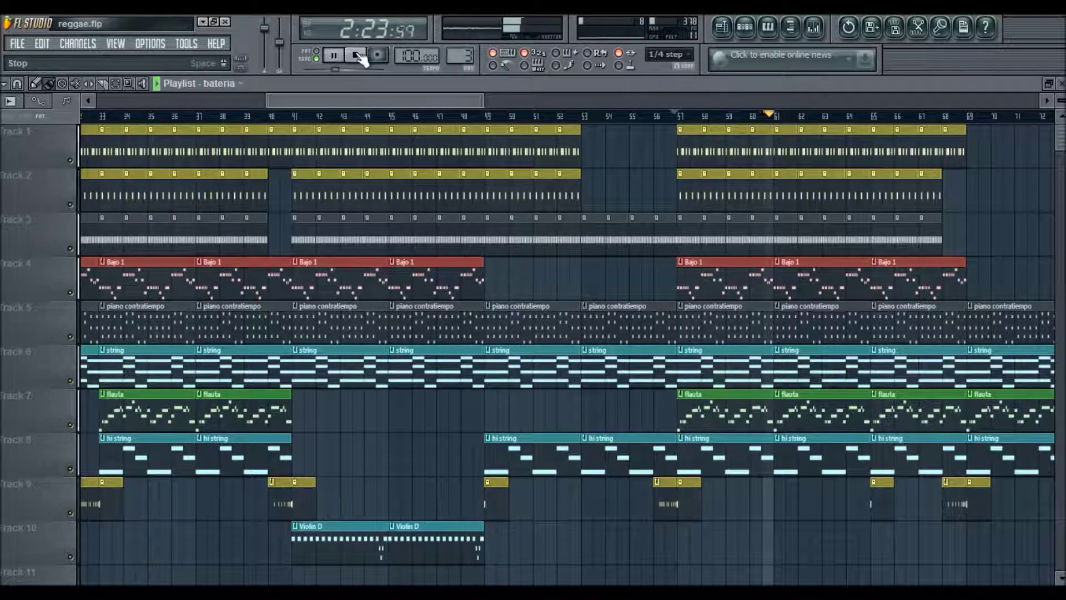
pyautogui.click(358, 57)
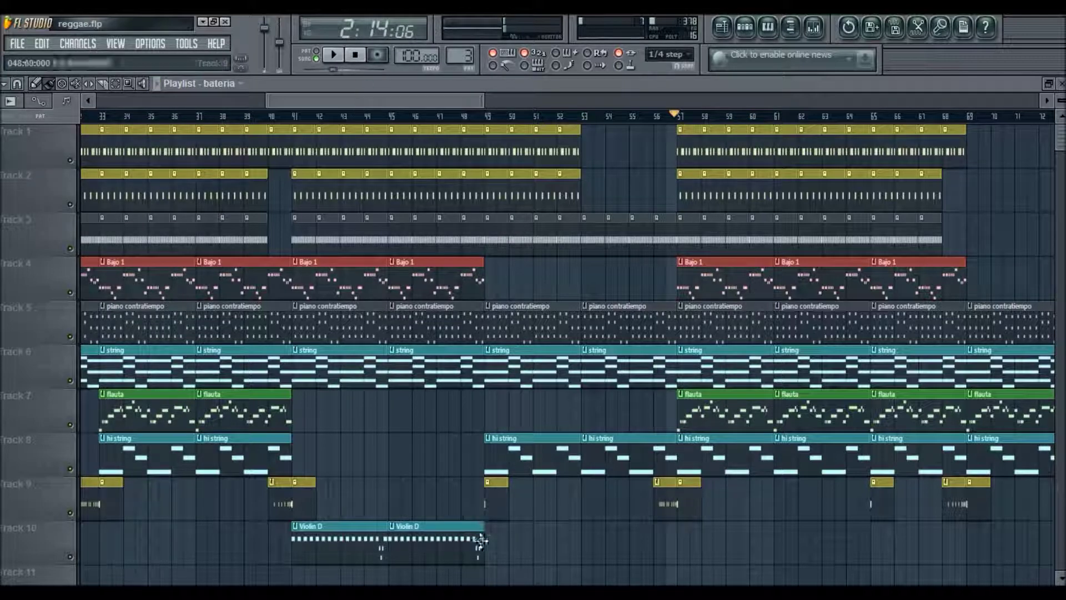
# Open the string pattern's notes in the piano roll and bring all four bars of chords into view.
pyautogui.click(715, 349)
pyautogui.scroll(10, 602, 556)
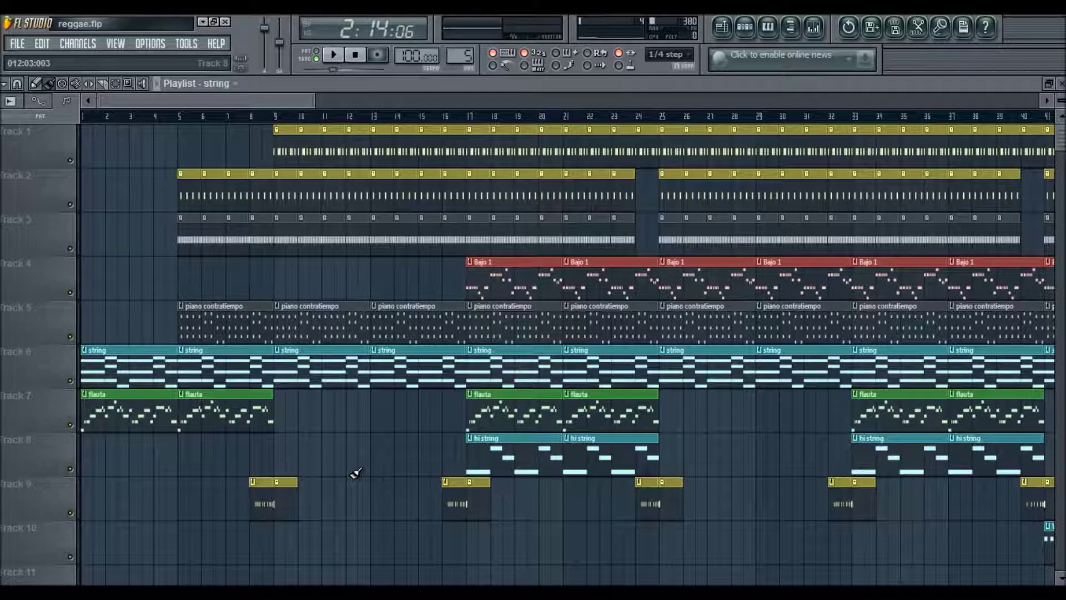
pyautogui.doubleClick(307, 368)
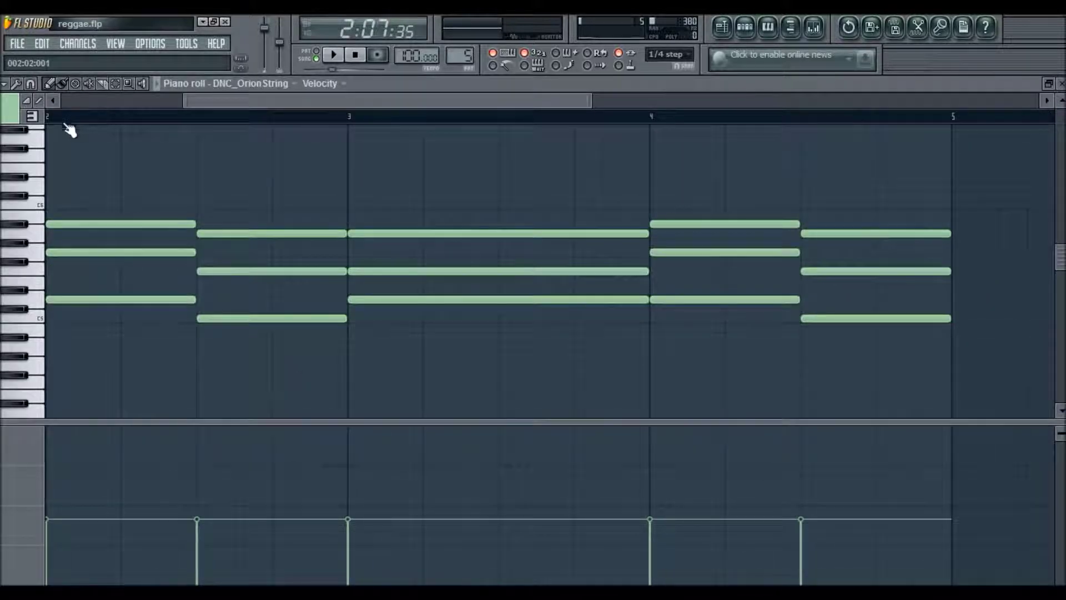
pyautogui.moveTo(310, 101); pyautogui.dragTo(22, 110)
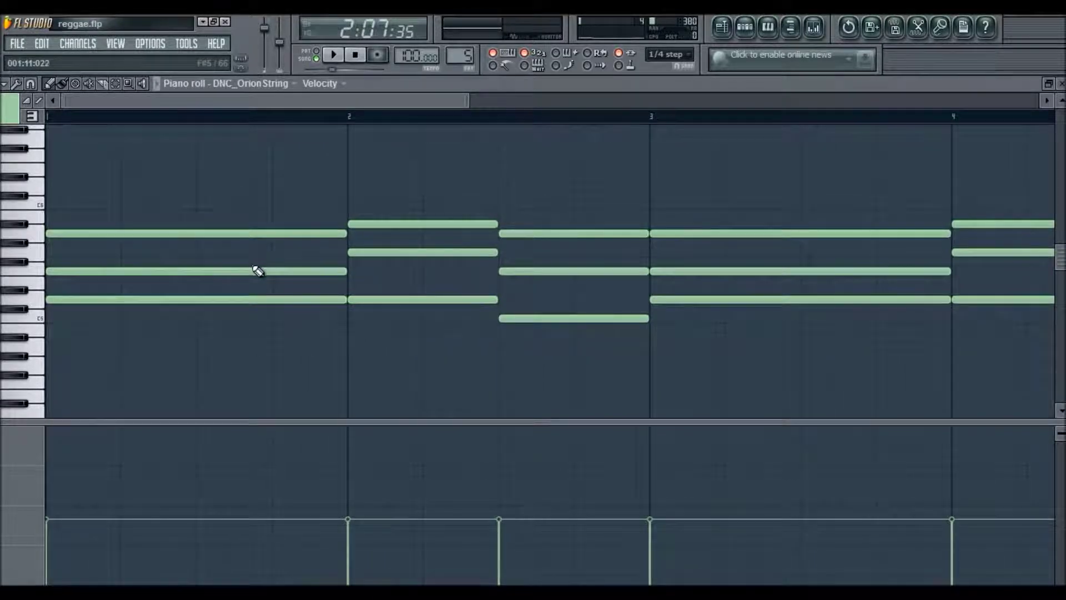
pyautogui.scroll(-2, 255, 268)
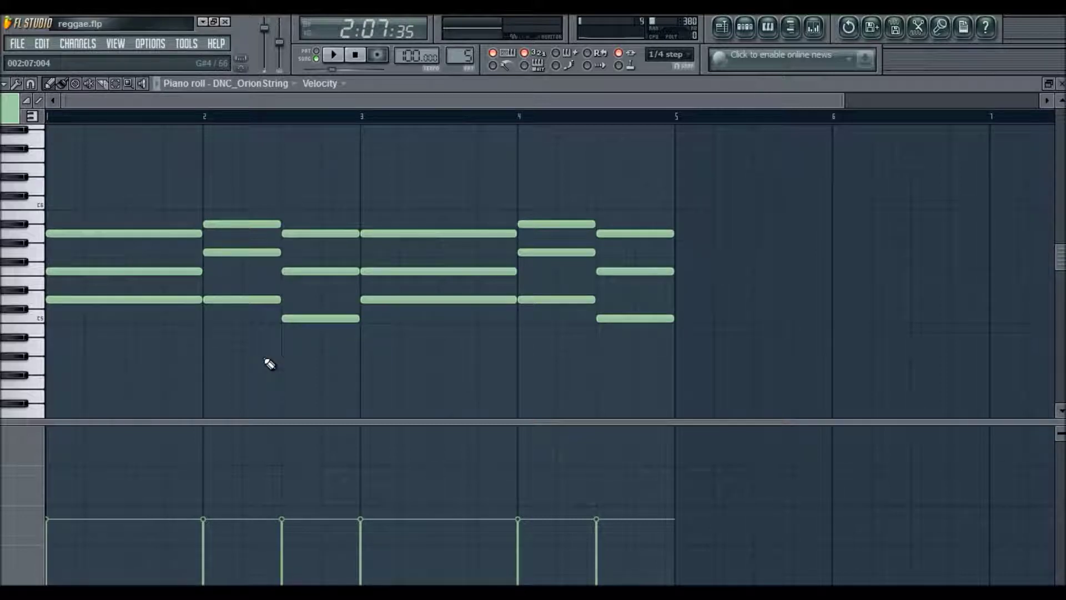
# Highlight the string chords of bars 1–2 and those of bars 3–4 to compare them, and return to the playlist.
pyautogui.moveTo(335, 181); pyautogui.dragTo(26, 386)
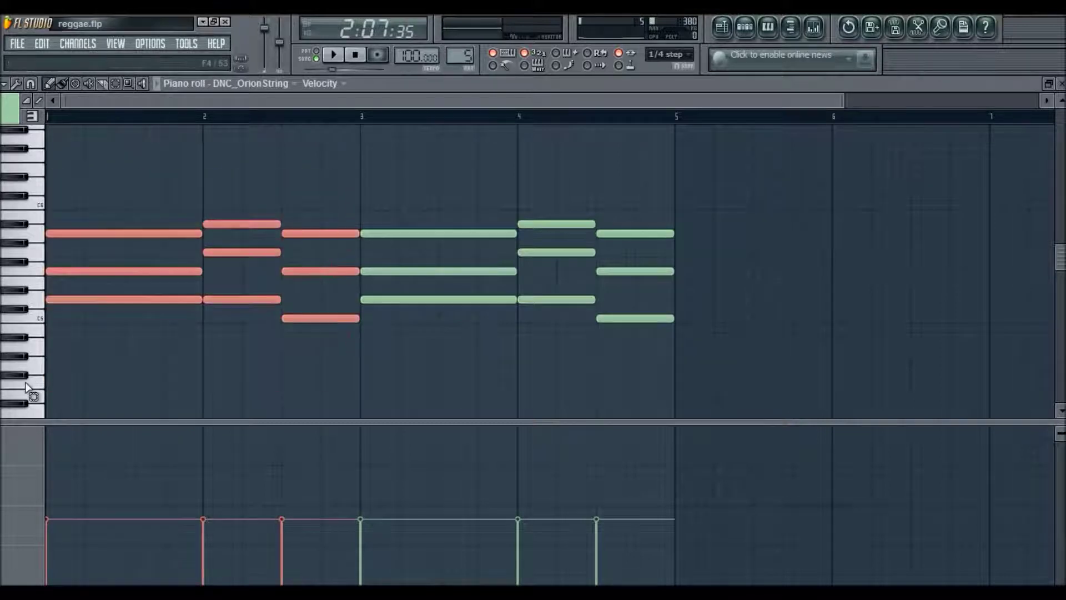
pyautogui.click(332, 298)
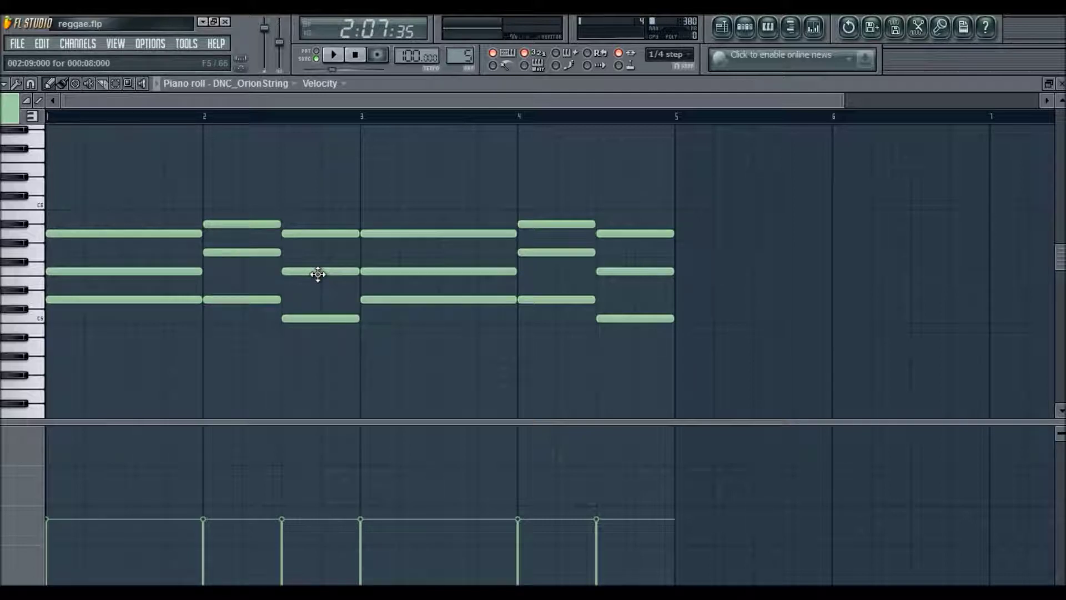
pyautogui.moveTo(402, 163); pyautogui.dragTo(670, 377)
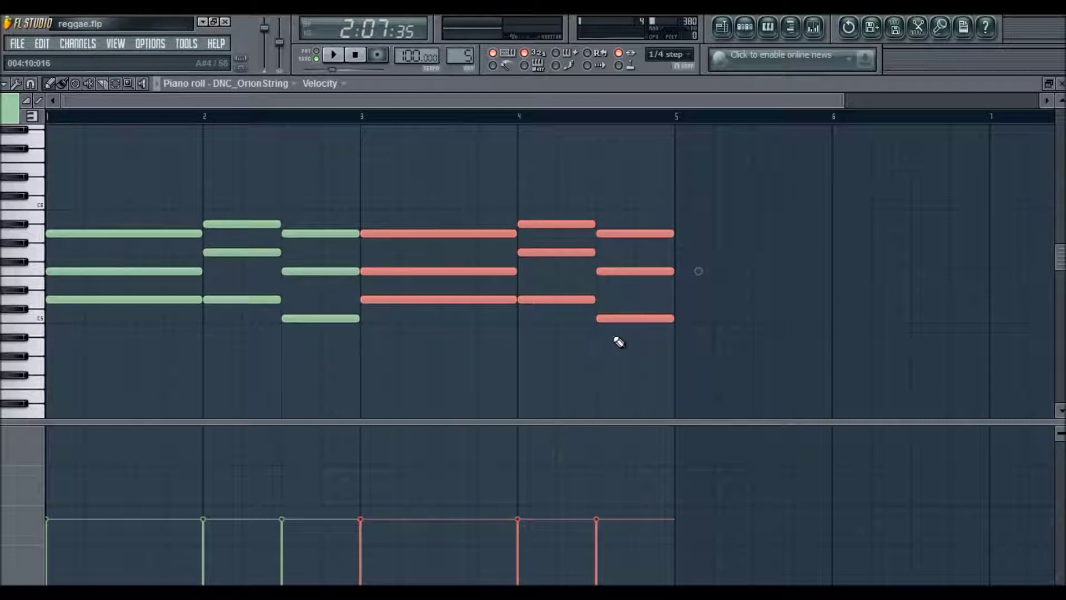
pyautogui.press('F5')
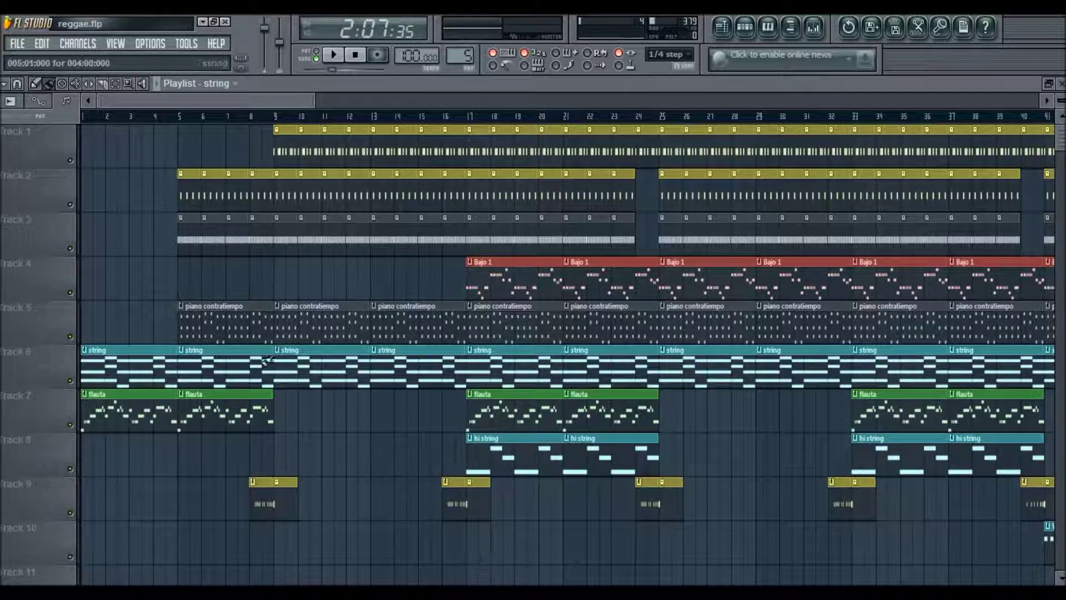
# Open the piano contratiempo pattern in the piano roll, switch playback to pattern mode, and listen to its four bars.
pyautogui.click(238, 328)
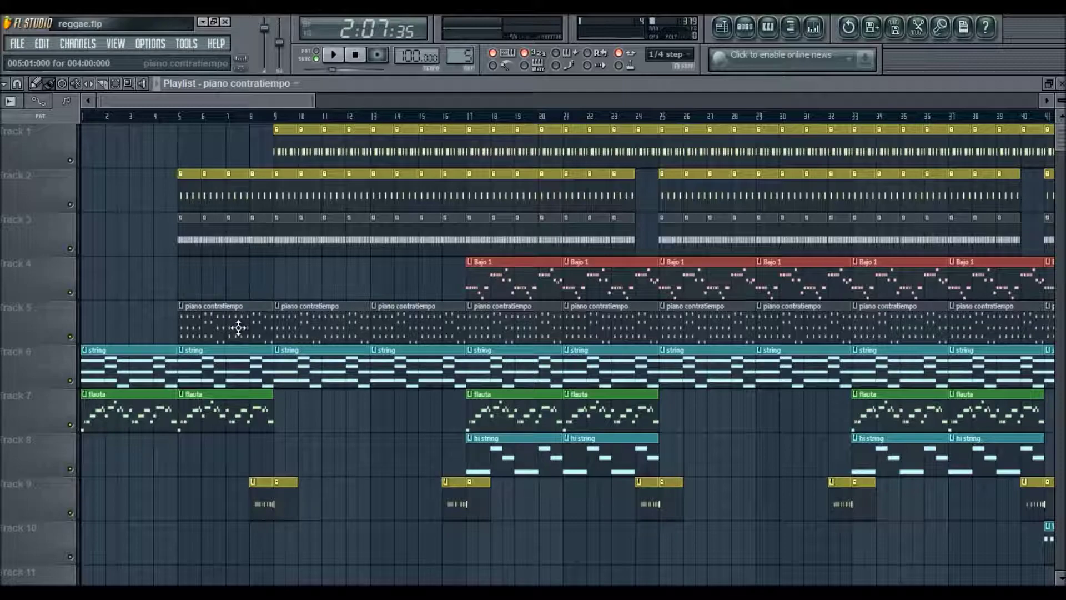
pyautogui.doubleClick(238, 327)
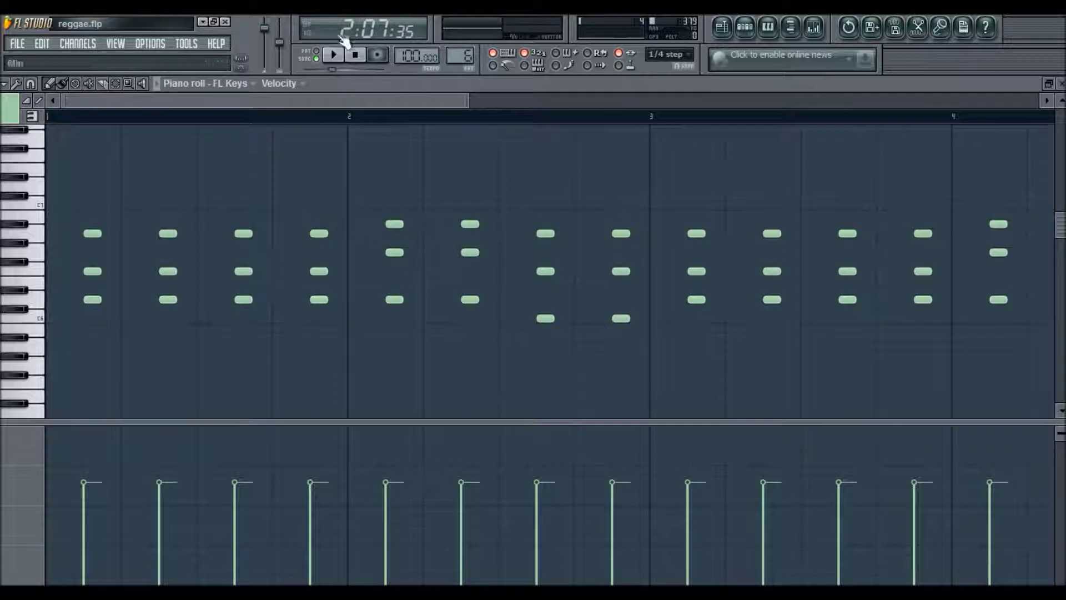
pyautogui.click(316, 50)
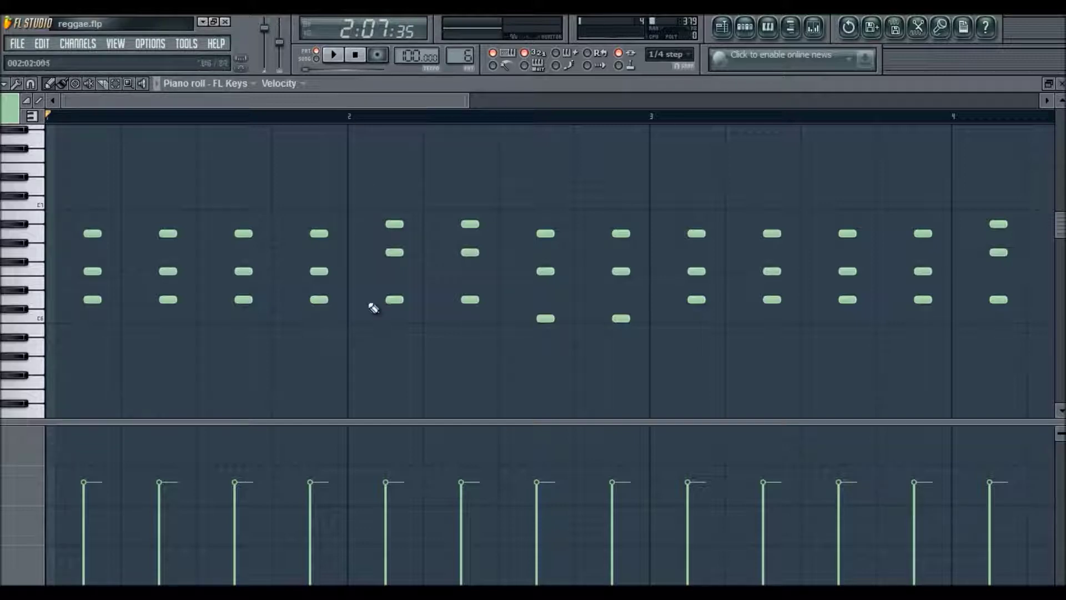
pyautogui.scroll(-2, 364, 250)
pyautogui.scroll(-1, 385, 298)
pyautogui.press('space')
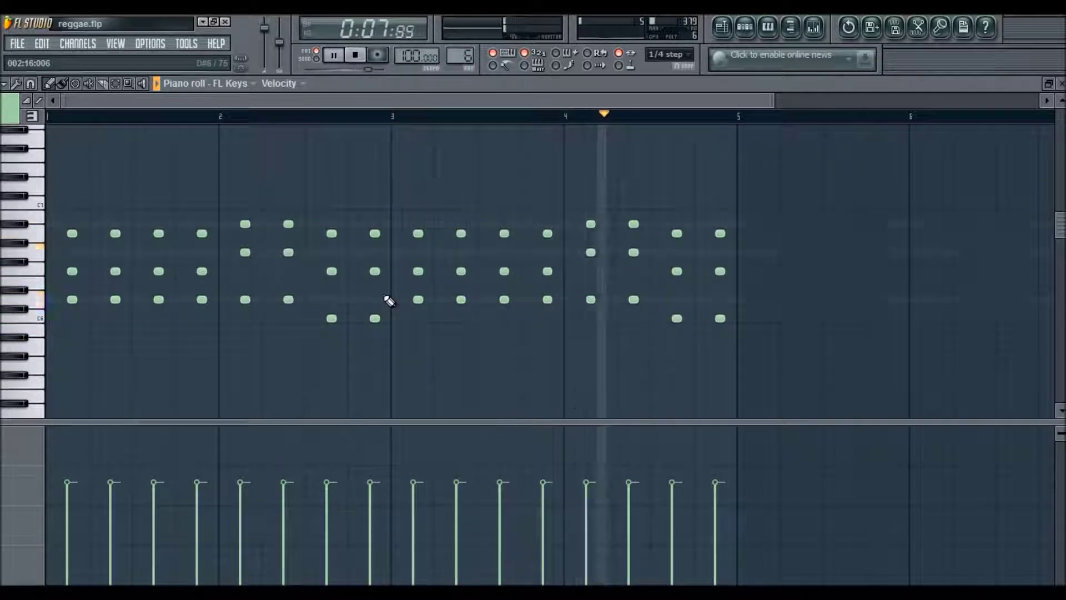
pyautogui.press('space')
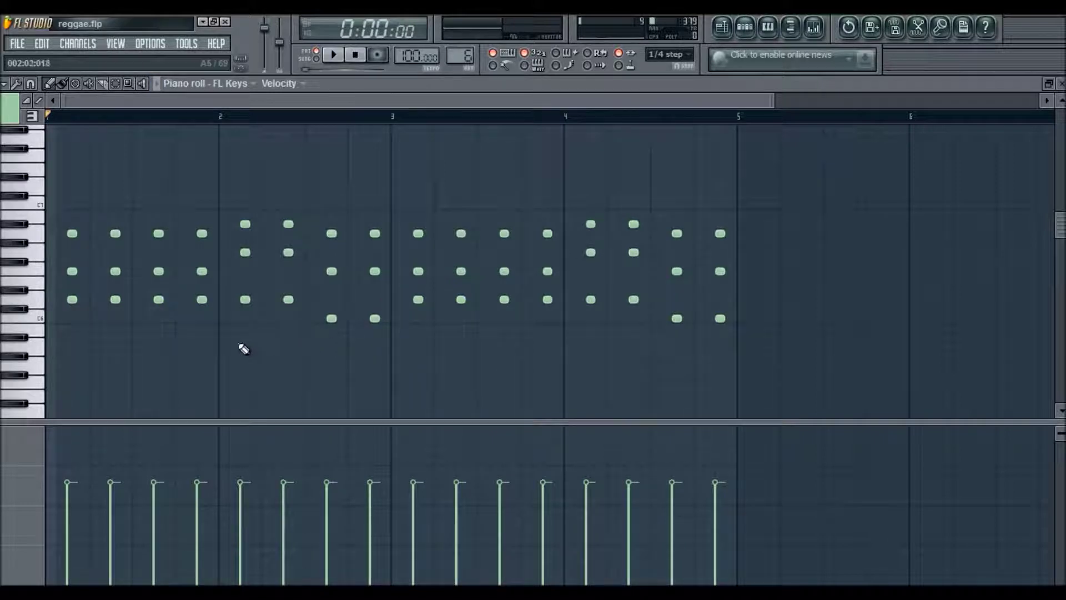
# Select the four offbeat piano chords of bar 1 to examine their notes, and clear the selection.
pyautogui.scroll(5, 242, 348)
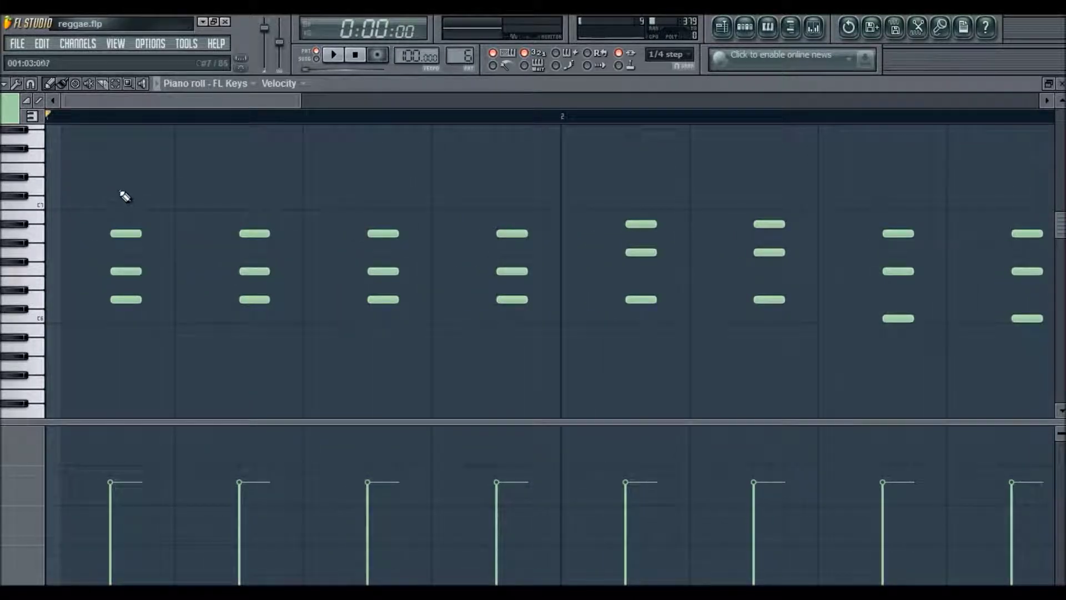
pyautogui.moveTo(123, 198); pyautogui.dragTo(551, 220)
pyautogui.scroll(3, 552, 221)
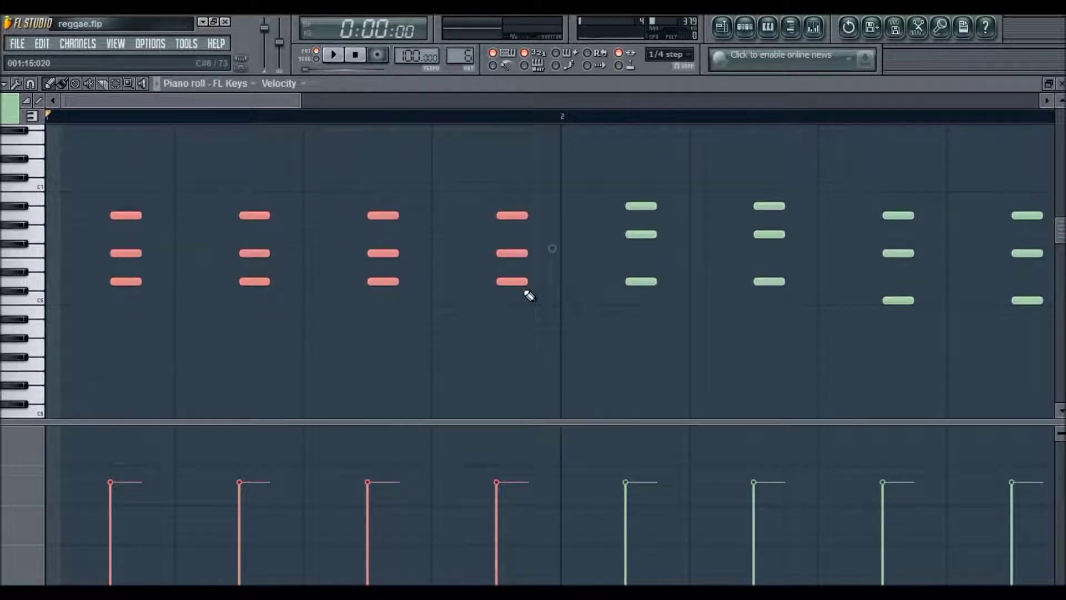
pyautogui.doubleClick(525, 282)
pyautogui.press('Escape')
pyautogui.moveTo(527, 281)
pyautogui.mouseDown()
pyautogui.moveTo(590, 284)
pyautogui.moveTo(527, 290)
pyautogui.mouseUp()
pyautogui.click(139, 348)
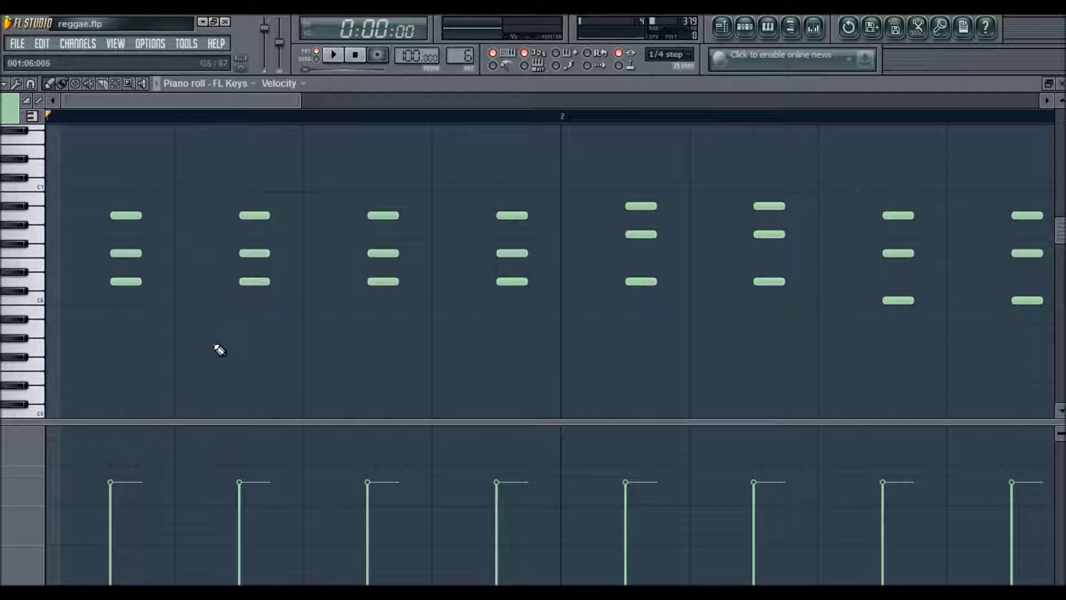
# Select the first offbeat piano chord in bar 1 and play the beginning of the pattern.
pyautogui.scroll(-1, 216, 349)
pyautogui.scroll(3, 144, 278)
pyautogui.moveTo(126, 220); pyautogui.dragTo(133, 397)
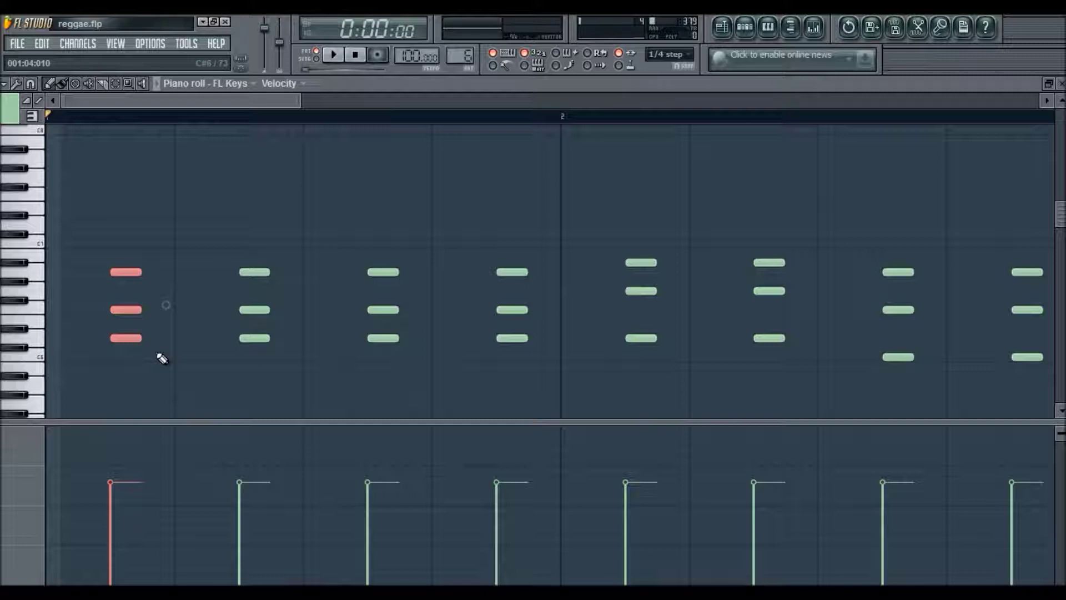
pyautogui.scroll(-2, 186, 393)
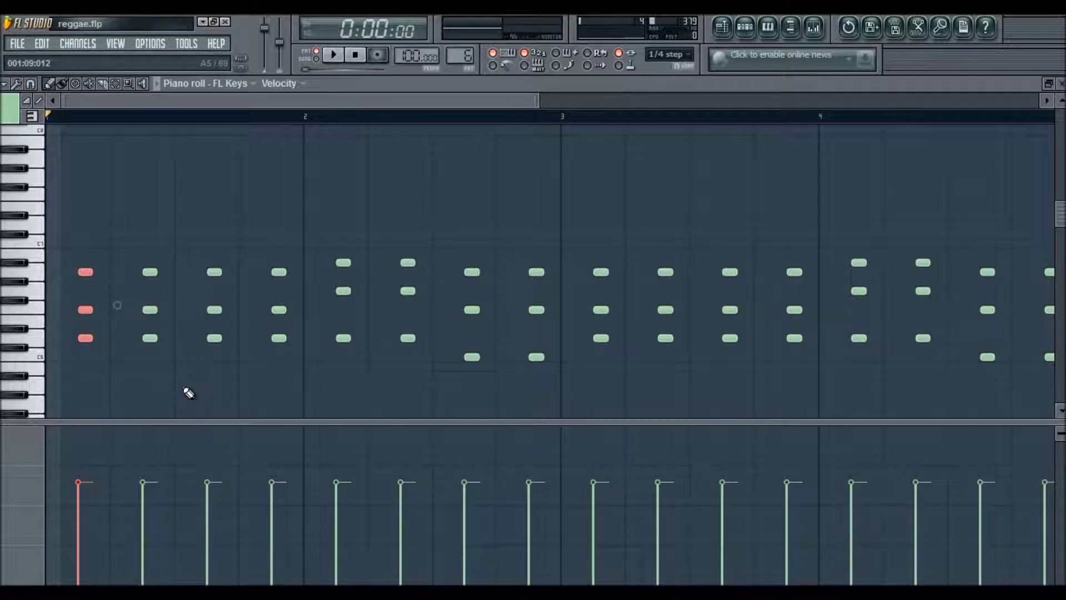
pyautogui.press('space')
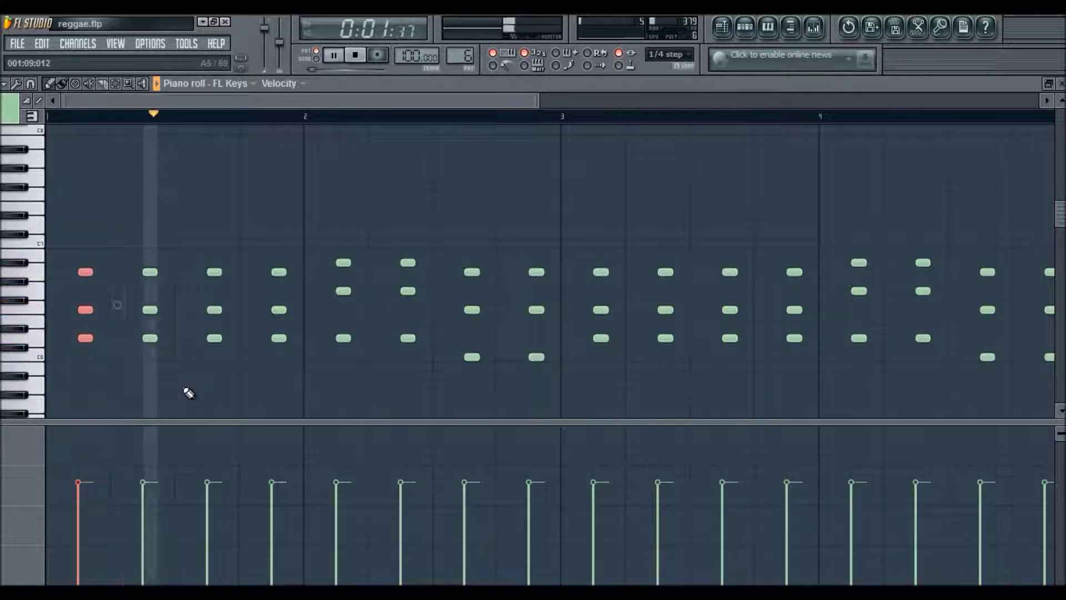
pyautogui.press('space')
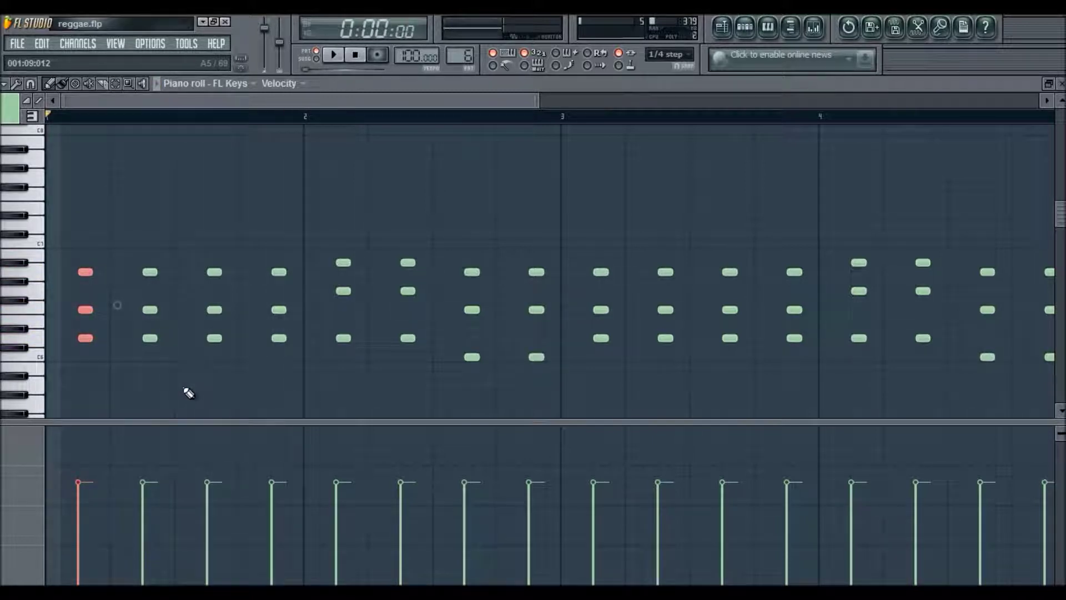
# Open the flauta pattern's melody in the piano roll, listen to it, and stop playback.
pyautogui.press('F7')
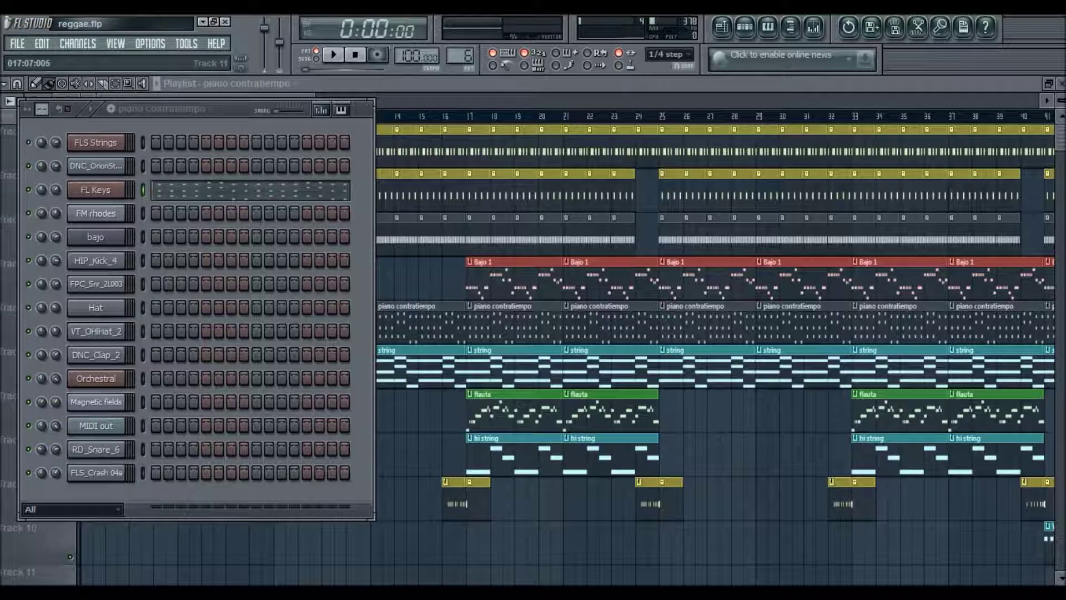
pyautogui.doubleClick(757, 377)
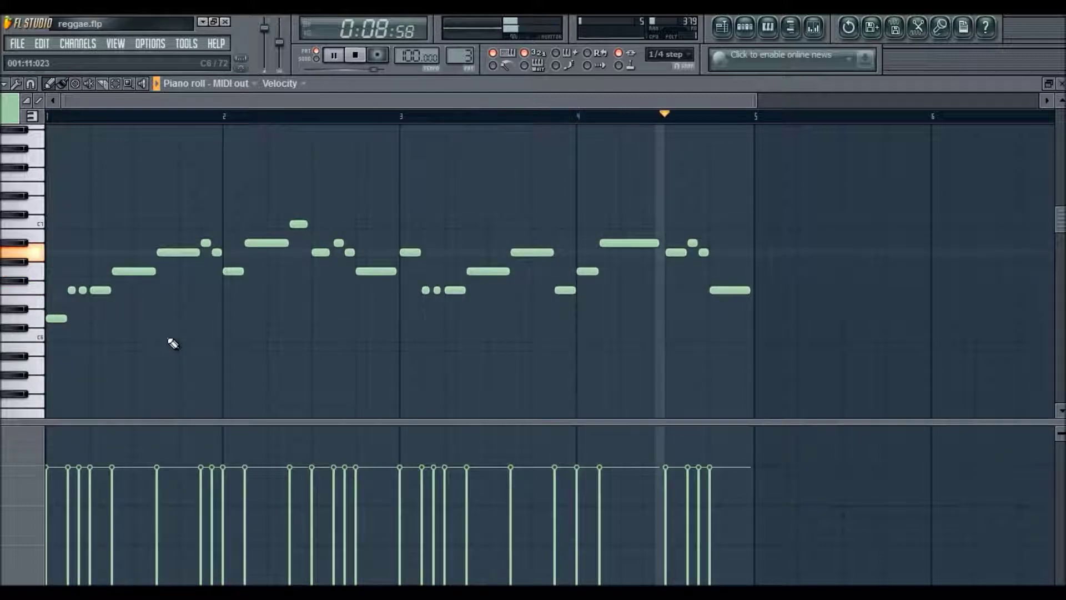
pyautogui.press('space')
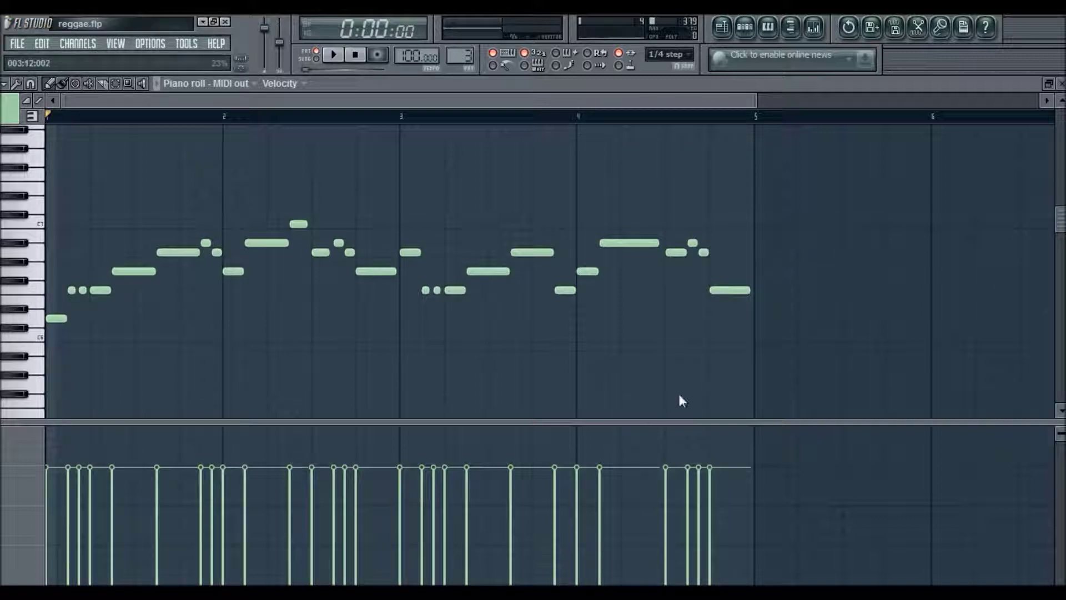
# Switch to the hi string pattern, listen to its notes in the piano roll, and return to the playlist without the step sequencer.
pyautogui.press('KP_Add')
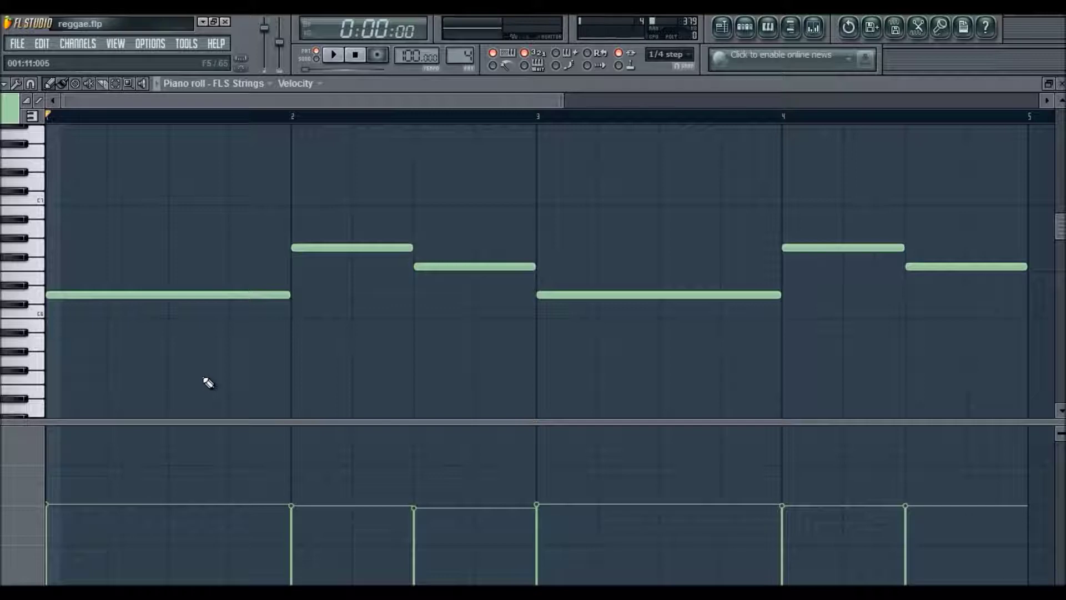
pyautogui.click(333, 55)
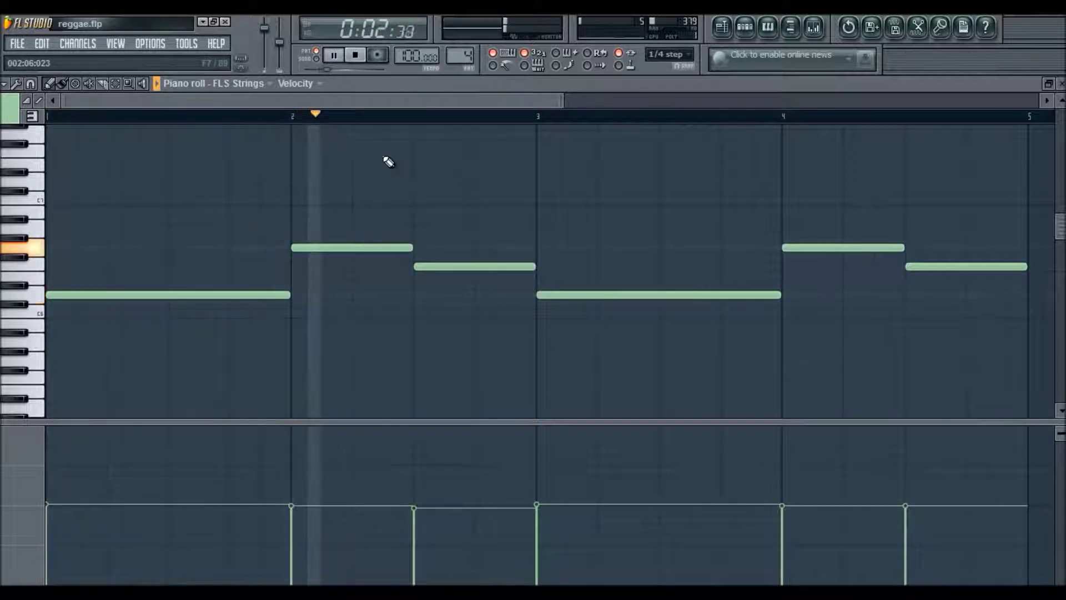
pyautogui.click(357, 55)
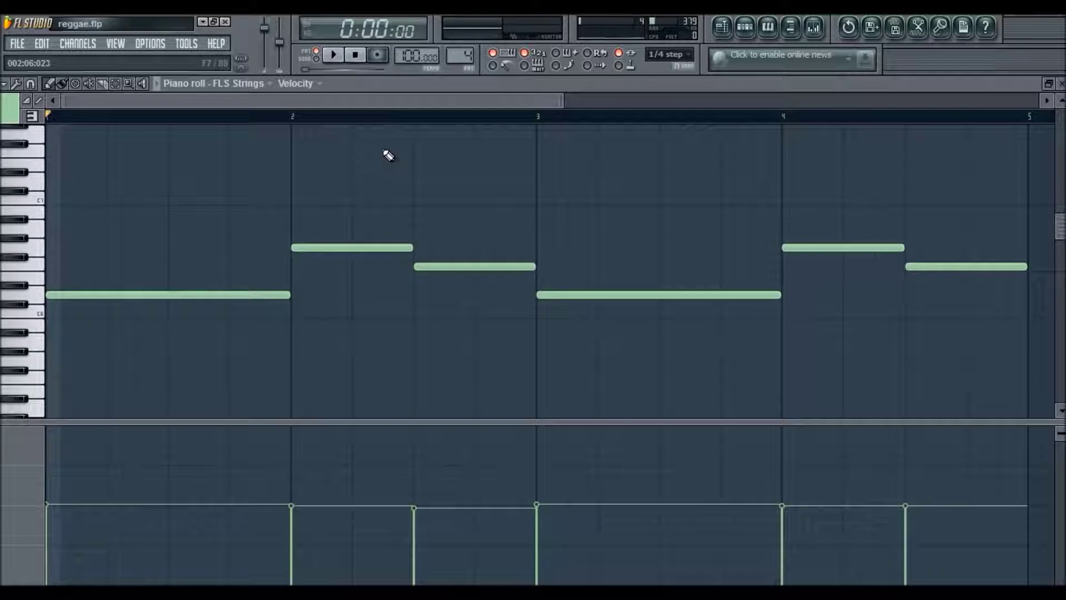
pyautogui.press('F5')
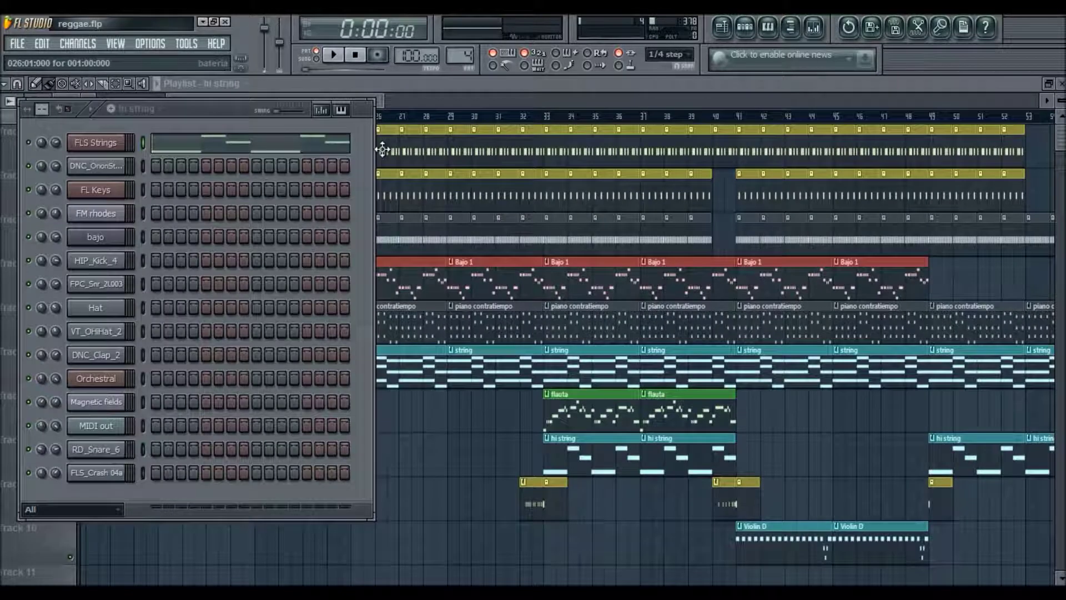
pyautogui.press('F6')
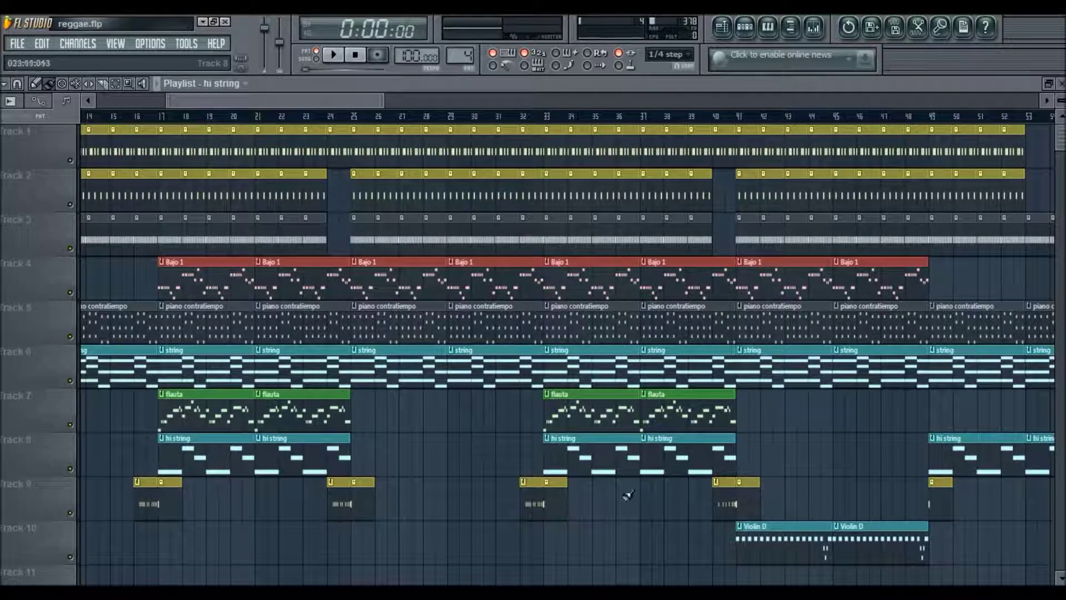
# Select the hi string clips at bars 33–40, select those at bars 17–24, and clear the selection.
pyautogui.moveTo(716, 541); pyautogui.dragTo(543, 433)
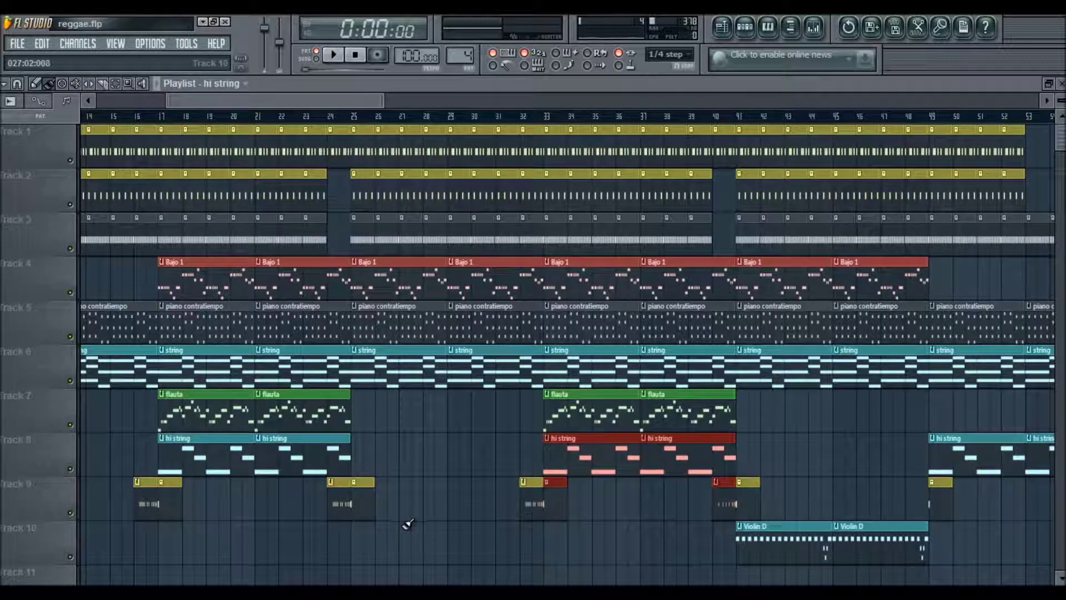
pyautogui.moveTo(348, 561); pyautogui.dragTo(157, 432)
pyautogui.click(393, 431)
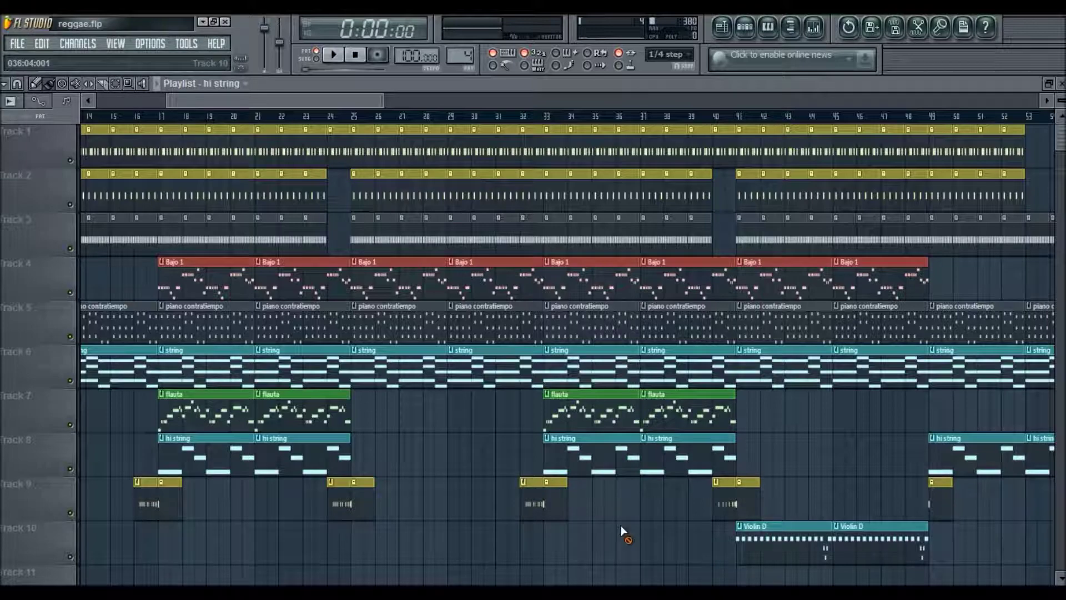
# Open the Violin D pattern in the piano roll, listen to it from the start, and stop playback.
pyautogui.moveTo(288, 97); pyautogui.dragTo(400, 98)
pyautogui.doubleClick(267, 536)
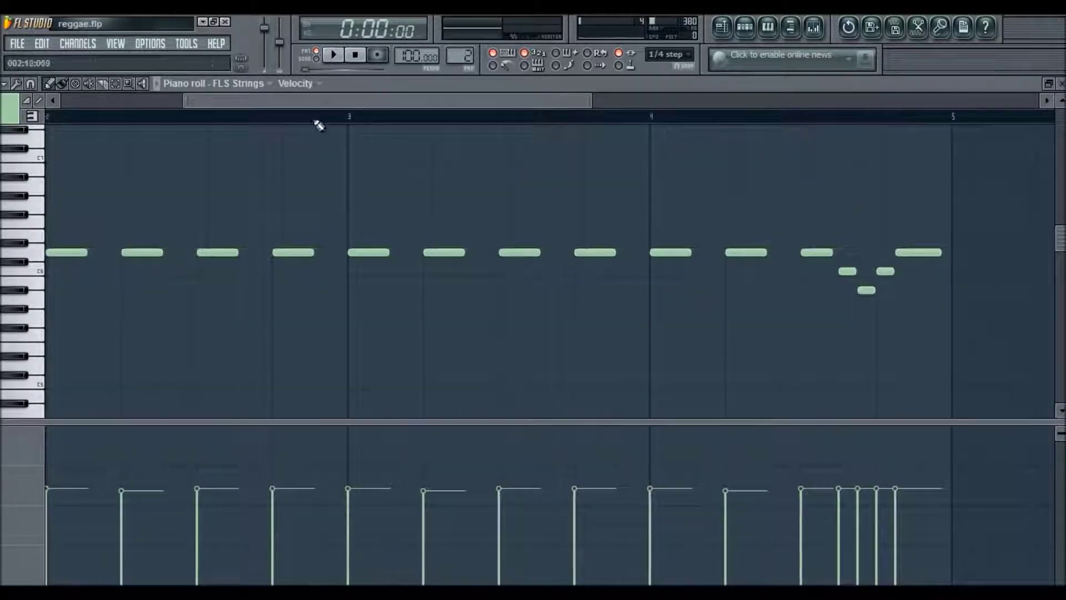
pyautogui.moveTo(348, 101); pyautogui.dragTo(228, 102)
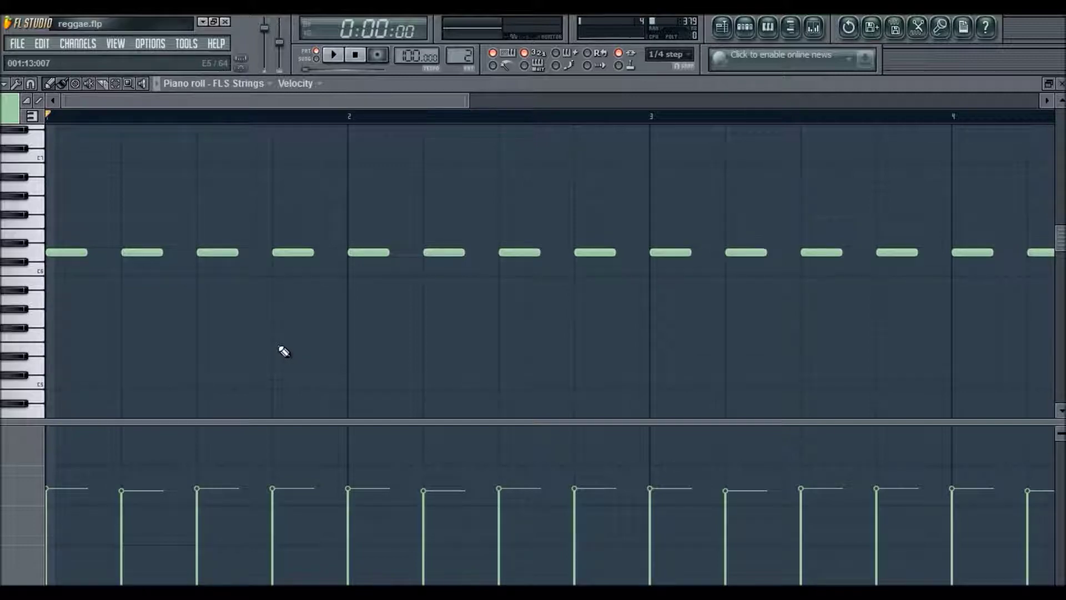
pyautogui.click(336, 61)
pyautogui.scroll(-1, 322, 346)
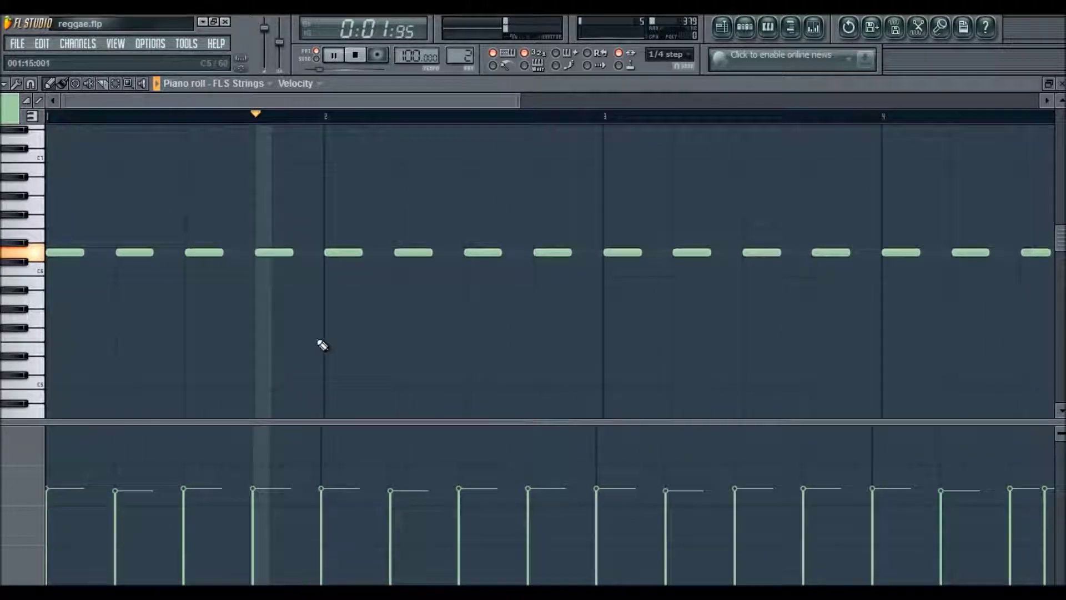
pyautogui.scroll(-1, 322, 344)
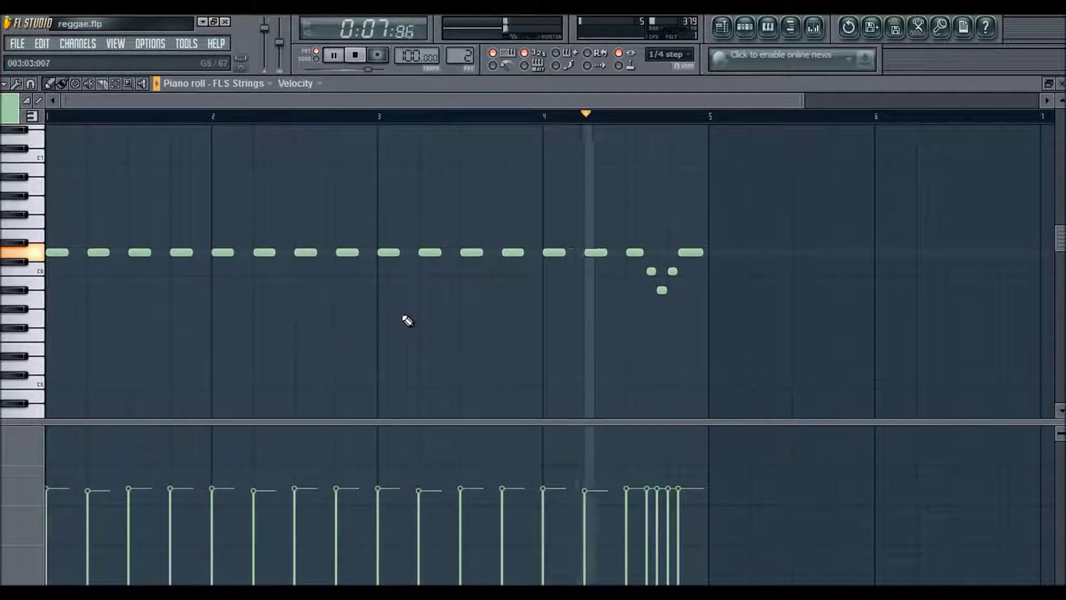
pyautogui.press('space')
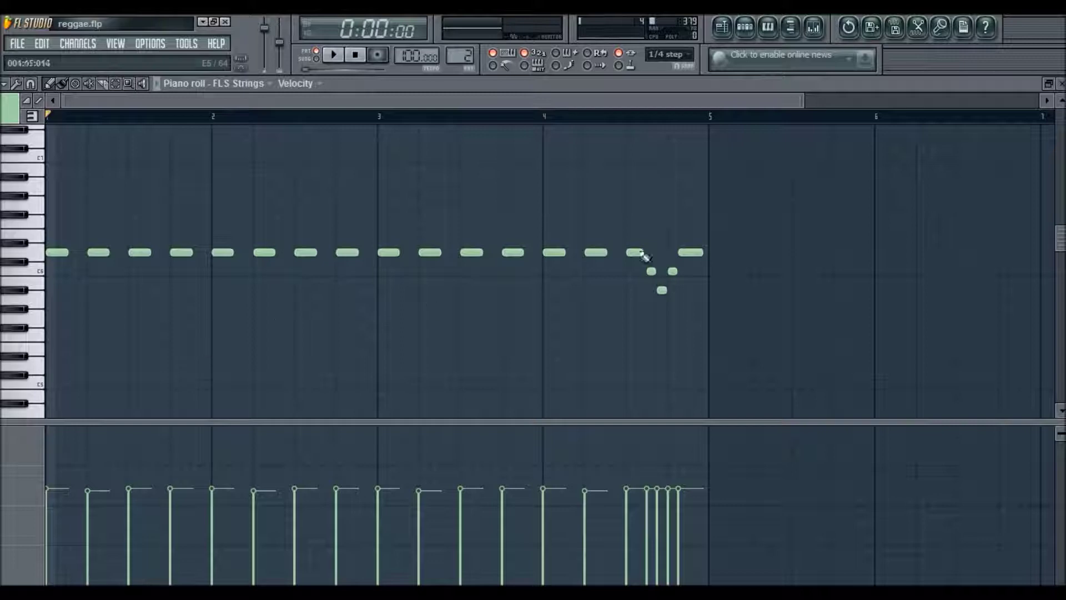
# Select the repeated same-pitch violin notes, clear the selection, and return to the playlist without the step sequencer.
pyautogui.moveTo(731, 240); pyautogui.dragTo(50, 254)
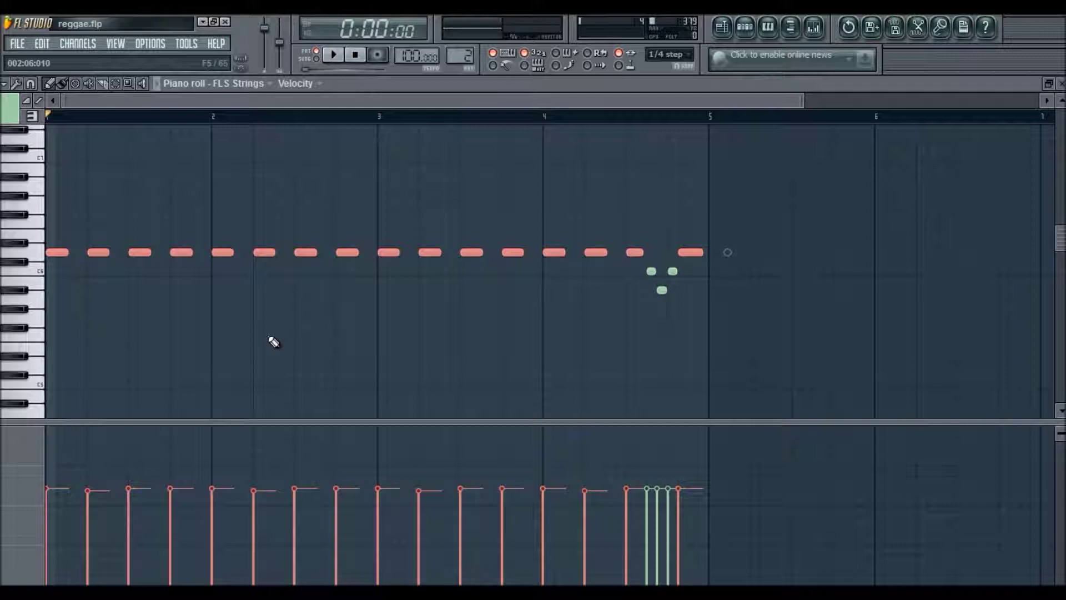
pyautogui.hotkey('ctrl', 'd')
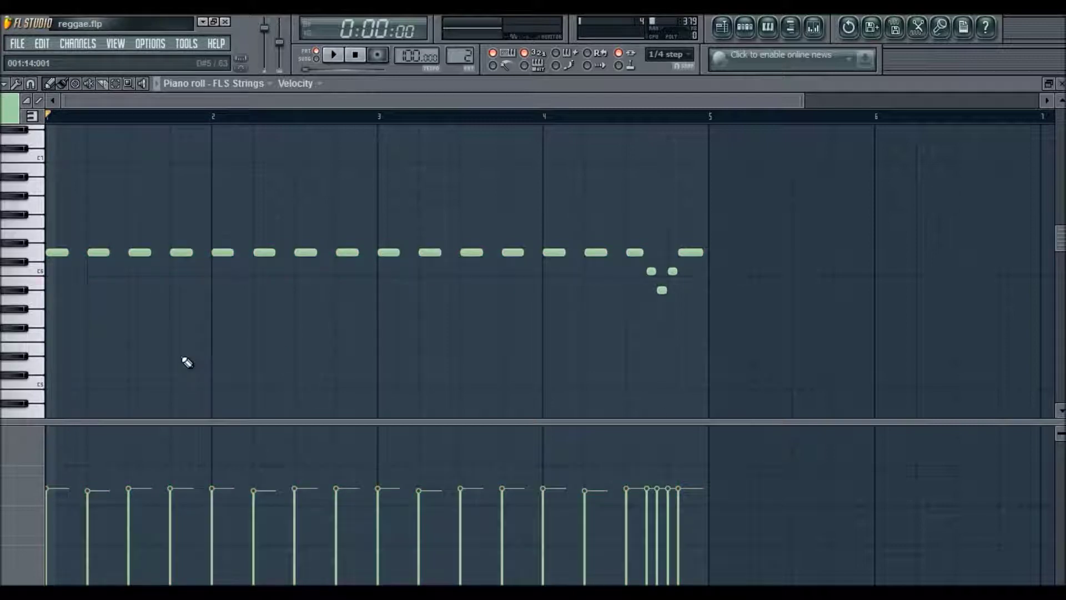
pyautogui.press('F5')
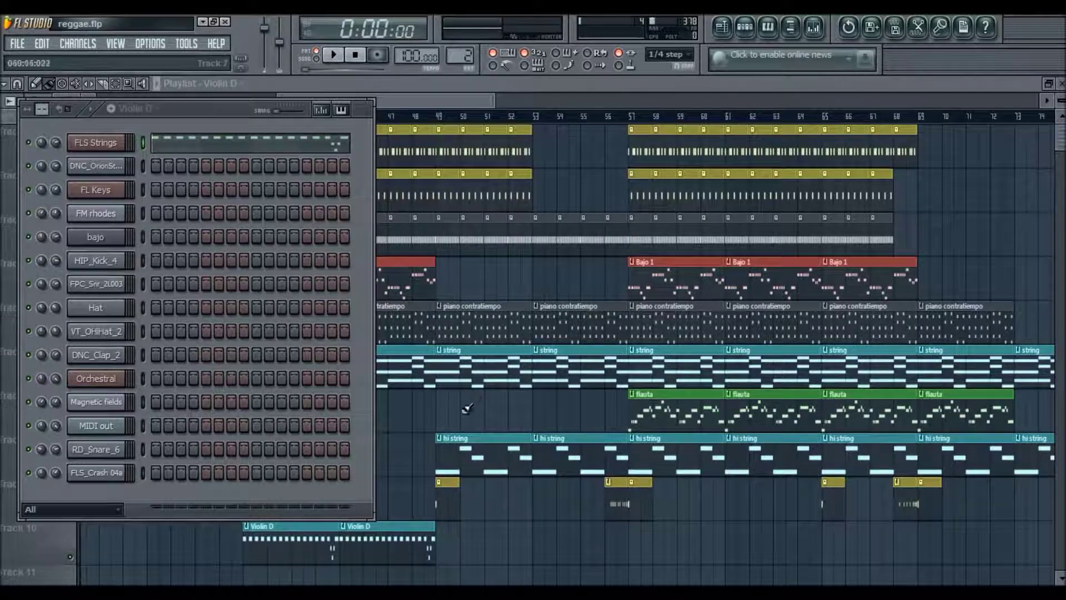
pyautogui.press('F6')
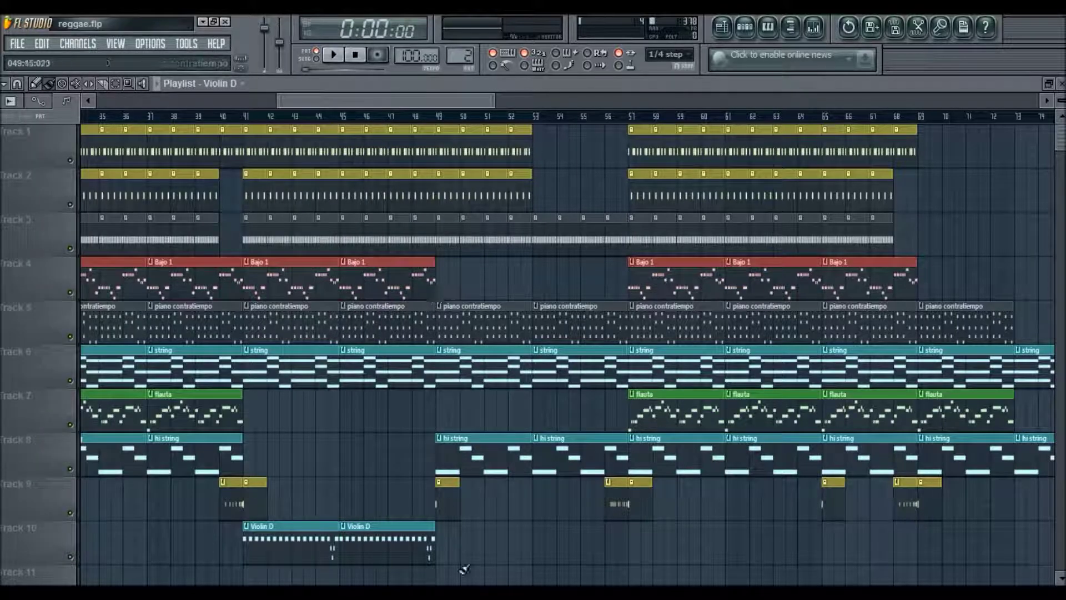
# Open the Bajo 1 pattern, select the four short notes in bar 1, and listen to the bass line.
pyautogui.doubleClick(269, 276)
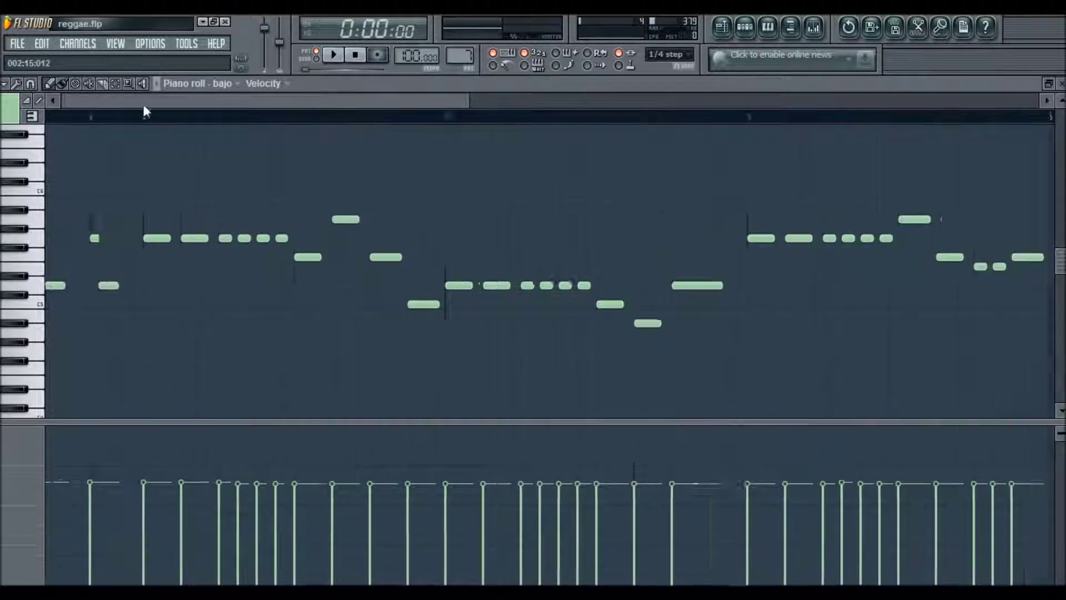
pyautogui.scroll(-3, 461, 312)
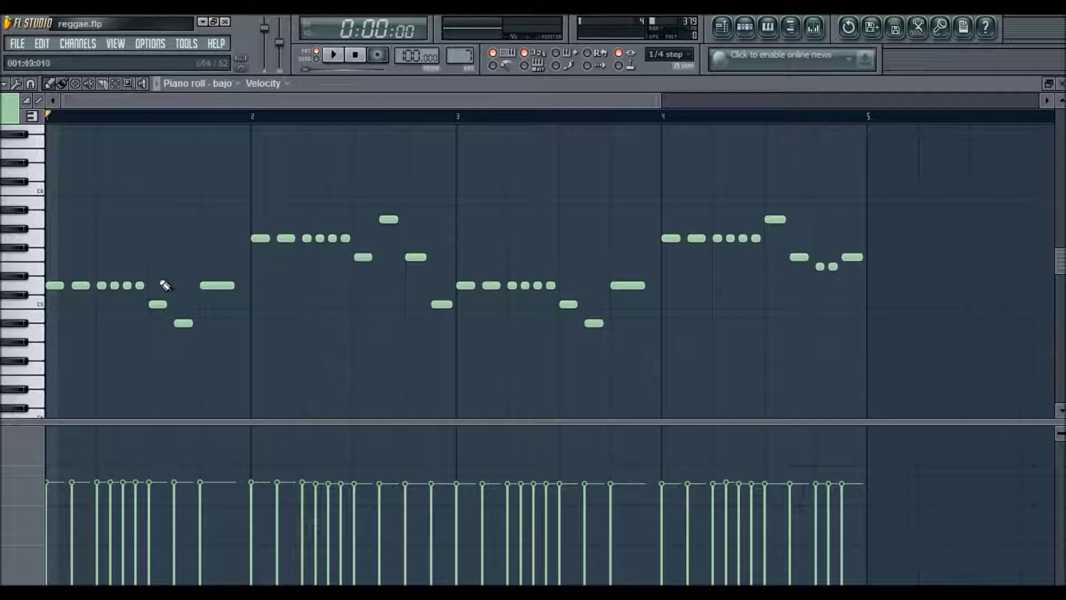
pyautogui.moveTo(160, 274); pyautogui.dragTo(87, 296)
pyautogui.moveTo(151, 272); pyautogui.dragTo(103, 289)
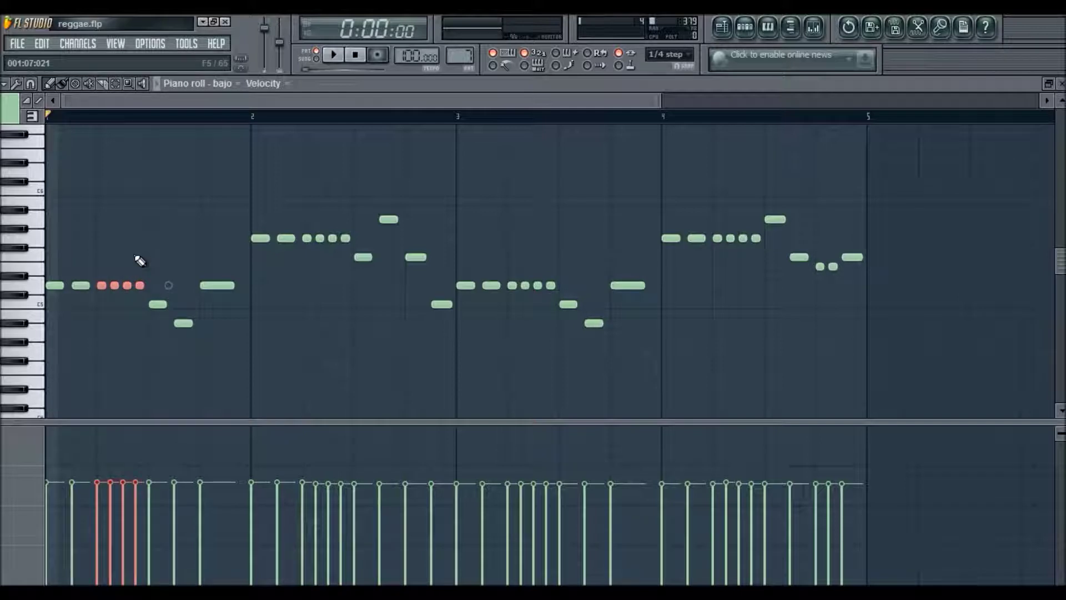
pyautogui.click(334, 55)
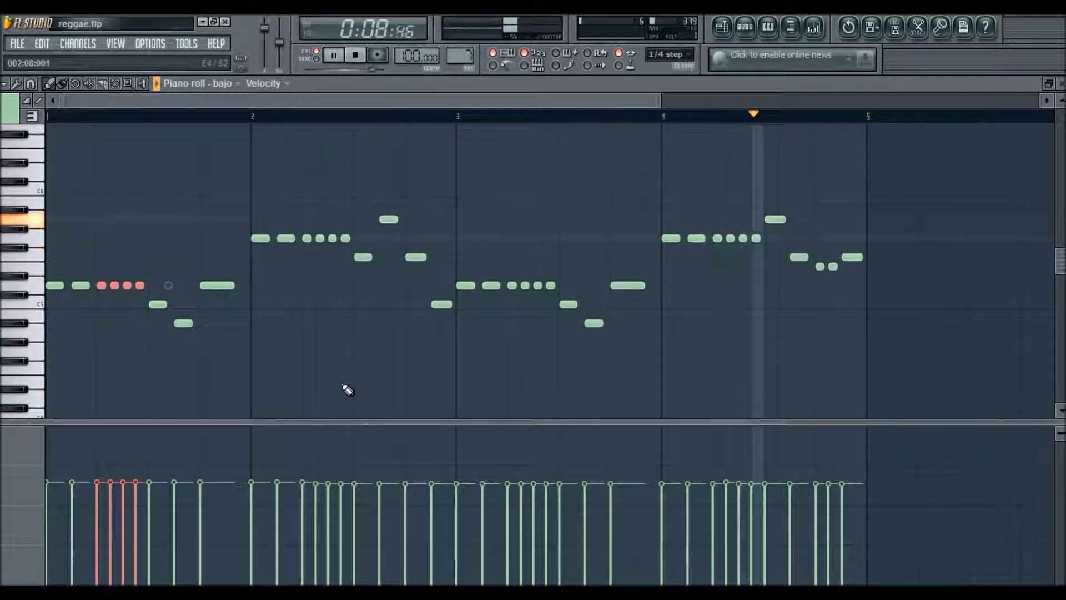
pyautogui.press('space')
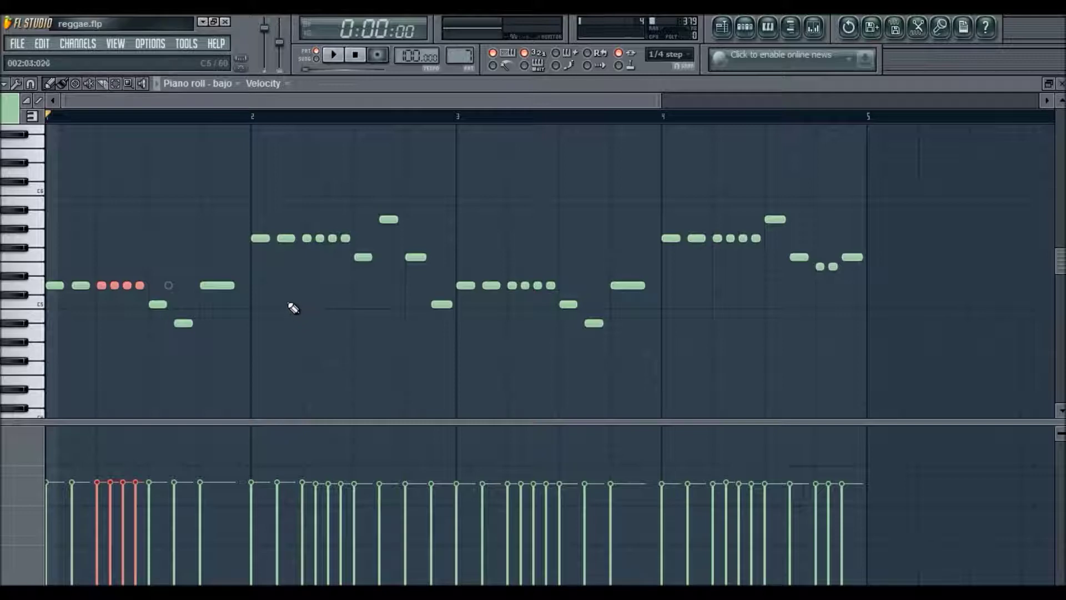
# Examine bar 1's bass phrase by selecting all its notes, its four short notes, and the two lower notes that follow.
pyautogui.moveTo(211, 219); pyautogui.dragTo(61, 360)
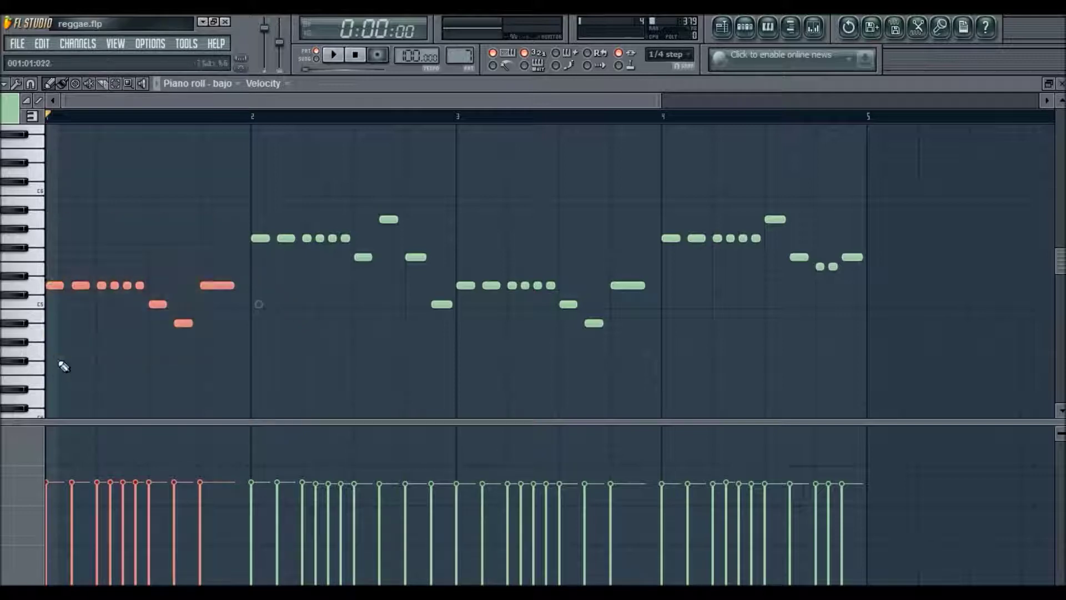
pyautogui.click(80, 341)
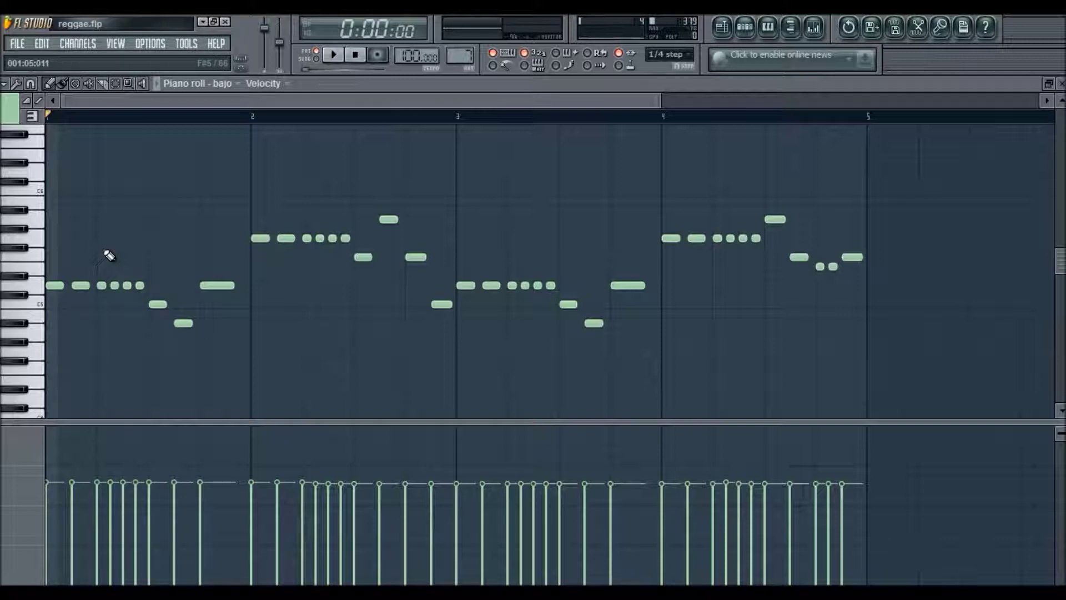
pyautogui.moveTo(98, 264); pyautogui.dragTo(145, 291)
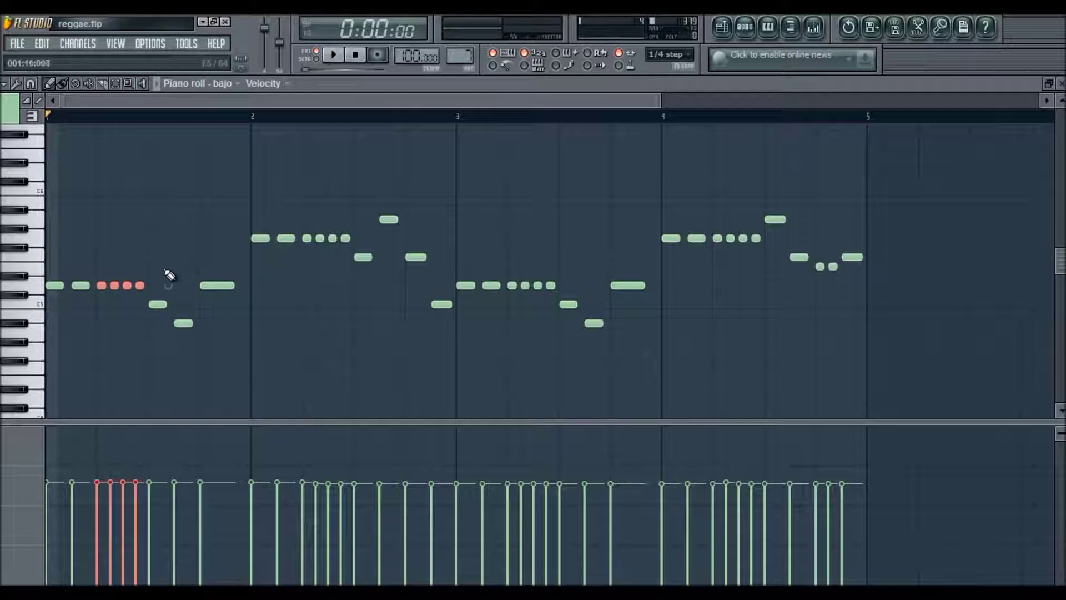
pyautogui.moveTo(151, 271); pyautogui.dragTo(192, 350)
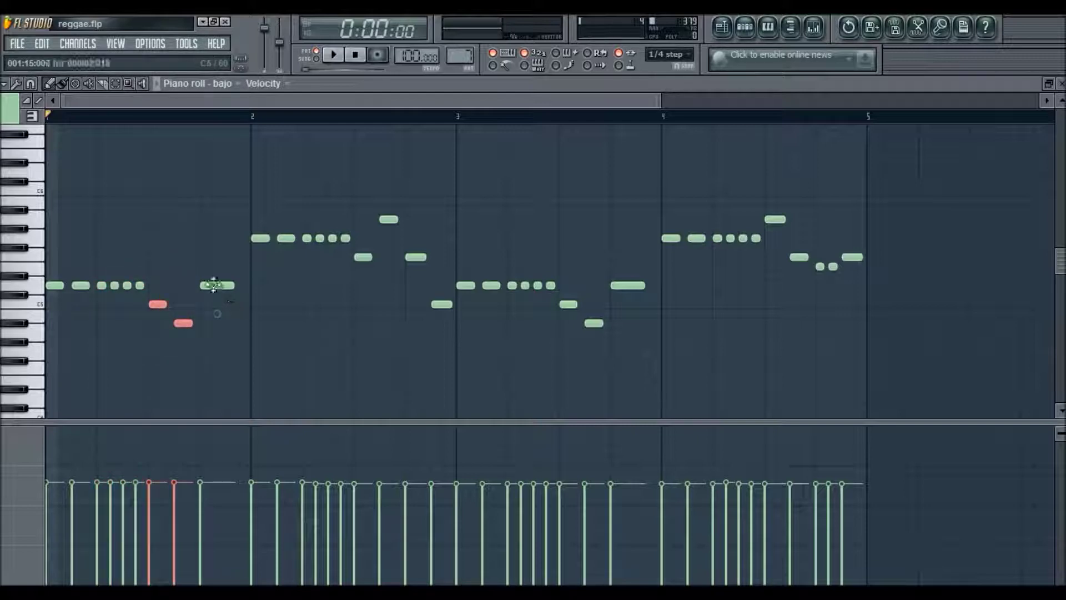
# Examine bar 2's bass phrase by selecting all its notes and its last four notes, and clear the selection.
pyautogui.moveTo(202, 99); pyautogui.dragTo(252, 110)
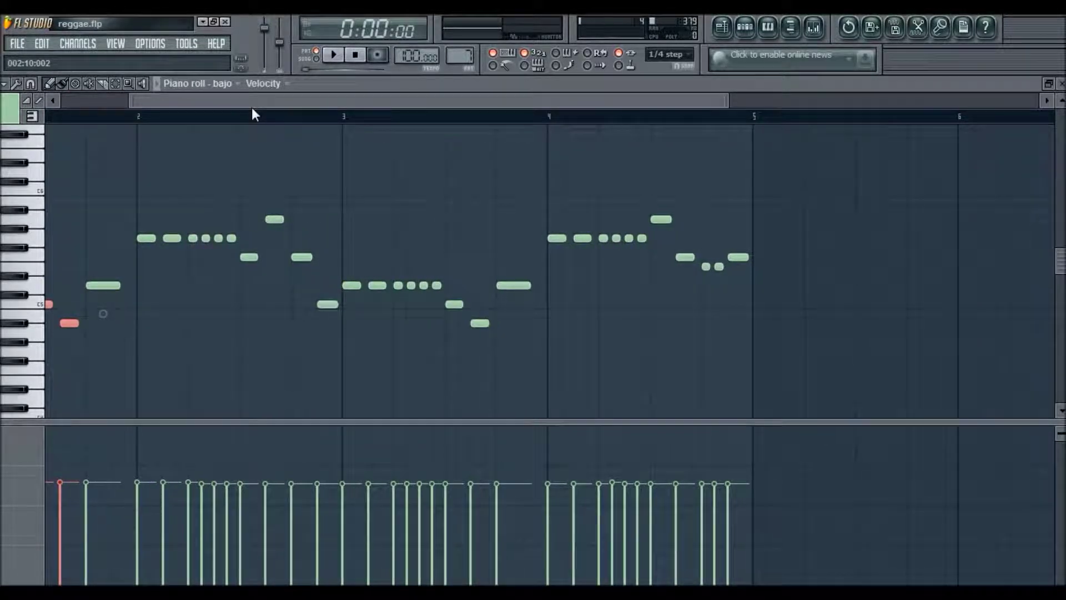
pyautogui.moveTo(250, 103); pyautogui.dragTo(290, 124)
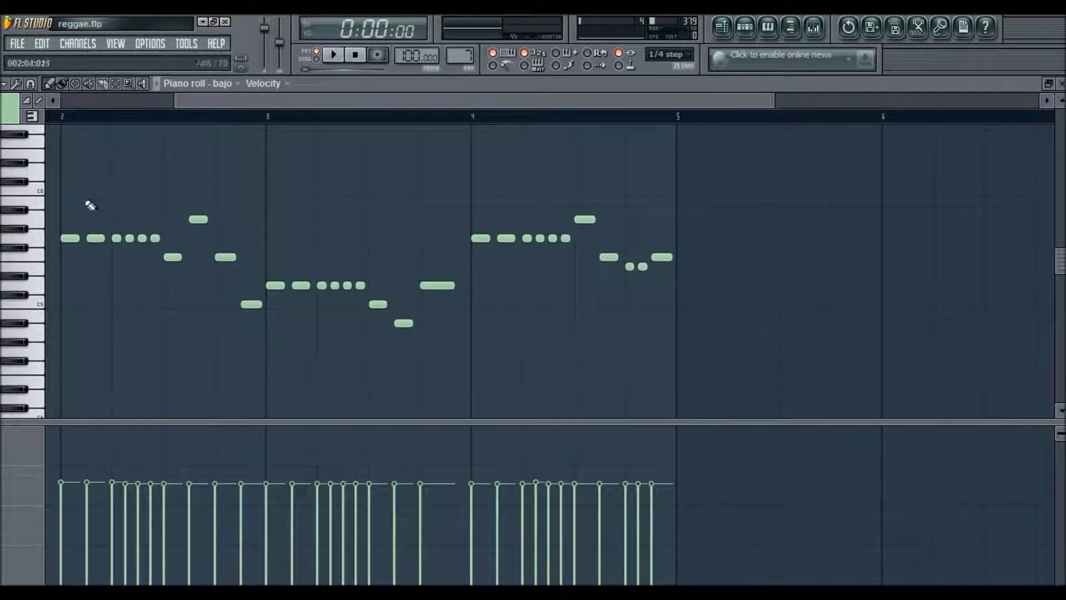
pyautogui.moveTo(72, 188); pyautogui.dragTo(250, 324)
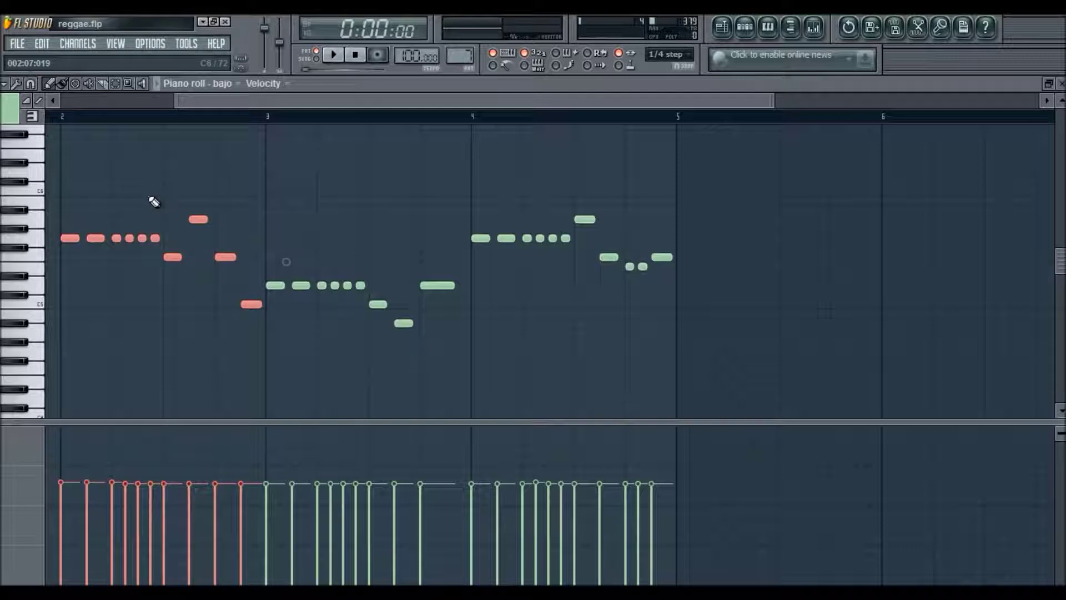
pyautogui.click(162, 202)
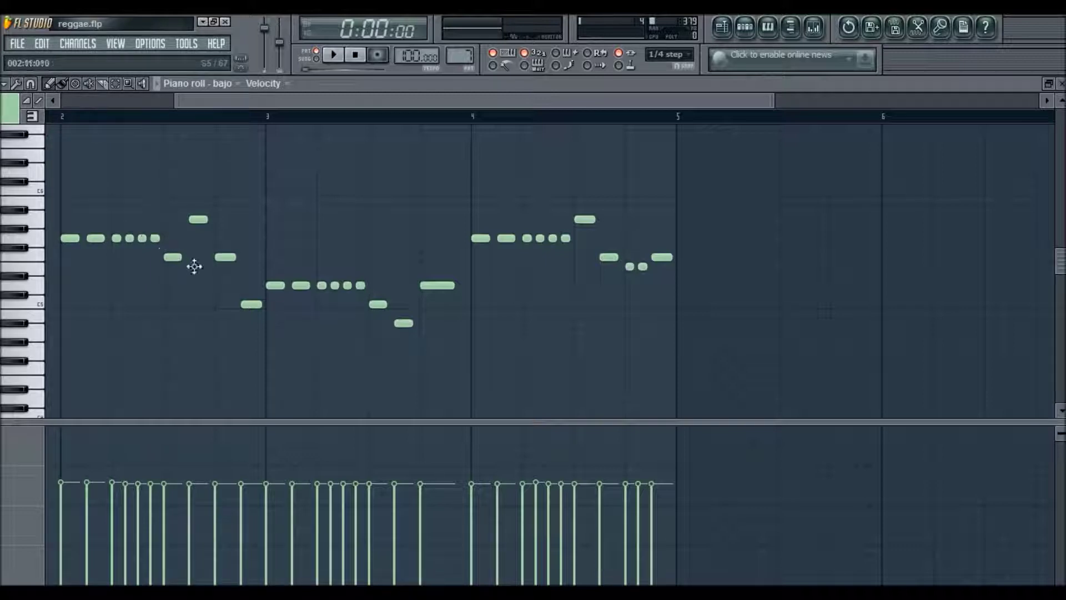
pyautogui.moveTo(170, 187); pyautogui.dragTo(262, 332)
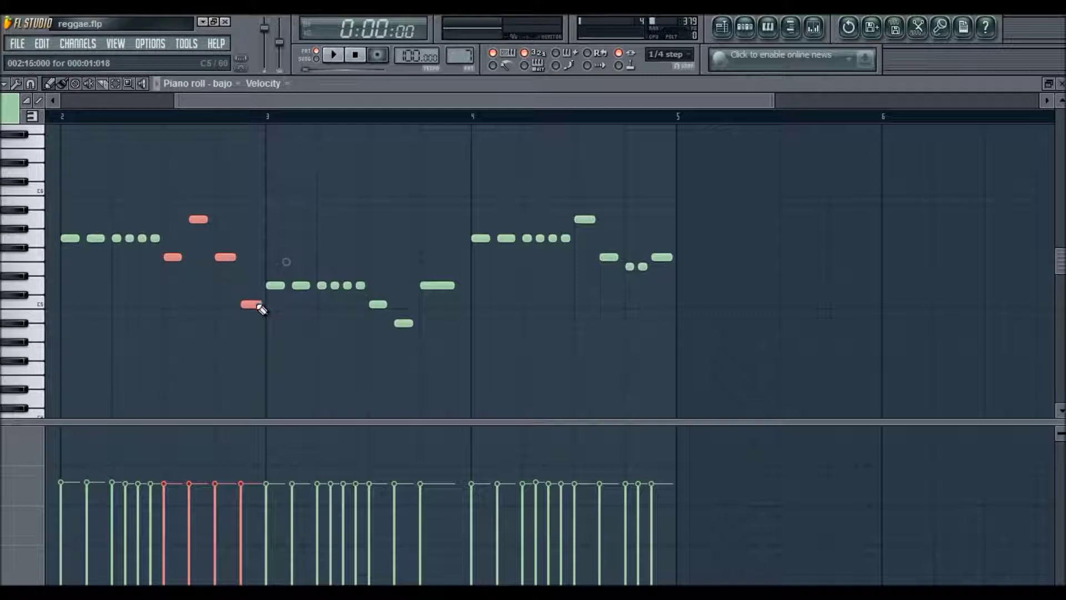
pyautogui.click(262, 197)
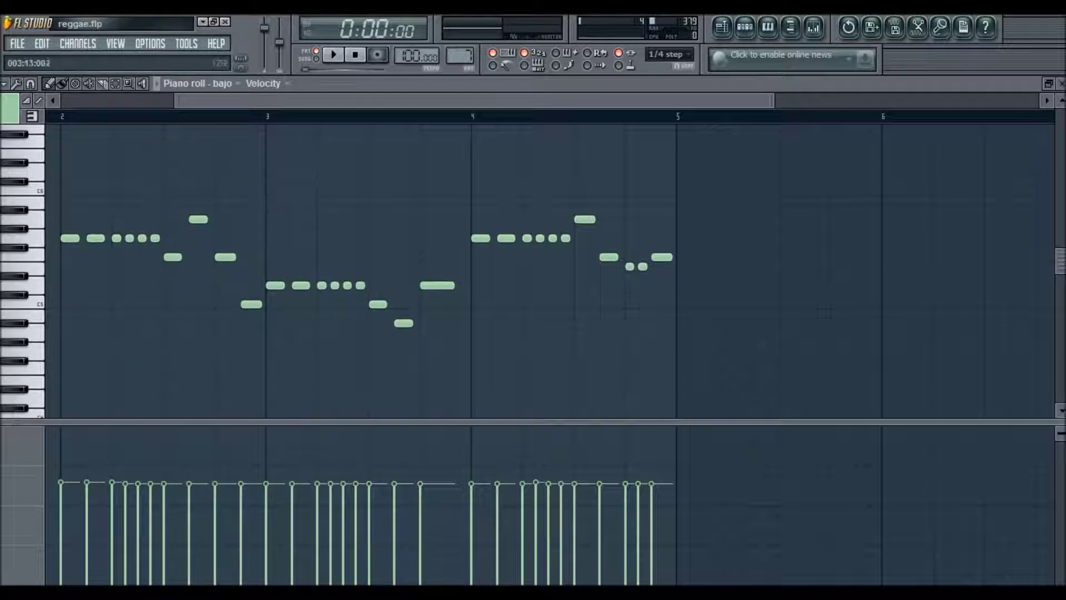
# Set the playback position just before bar 4, listen to the start of that bass phrase, and stop playback.
pyautogui.moveTo(413, 99); pyautogui.dragTo(475, 98)
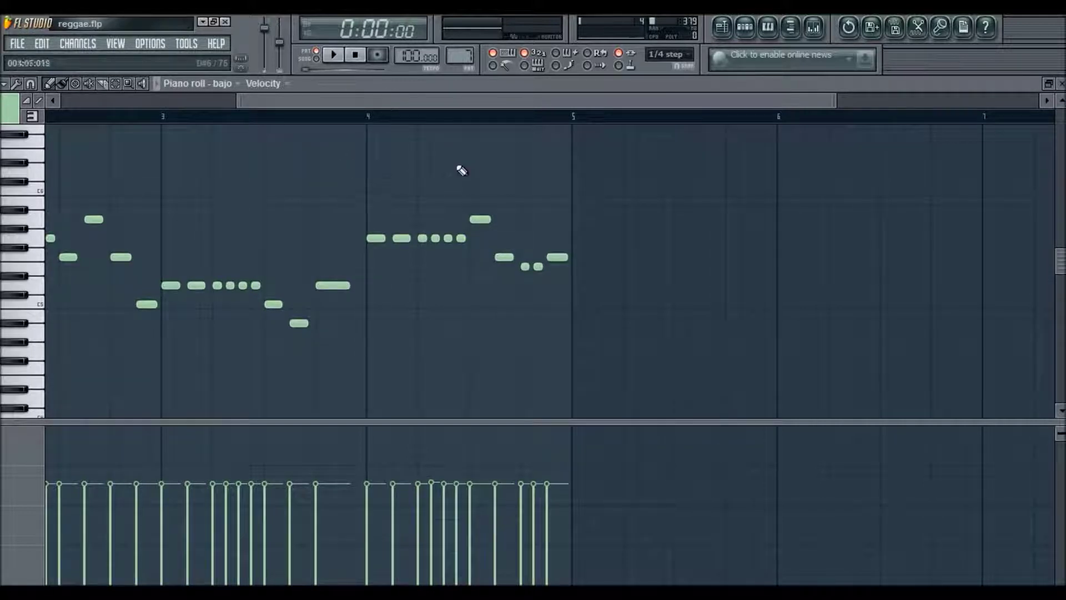
pyautogui.moveTo(459, 105); pyautogui.dragTo(303, 128)
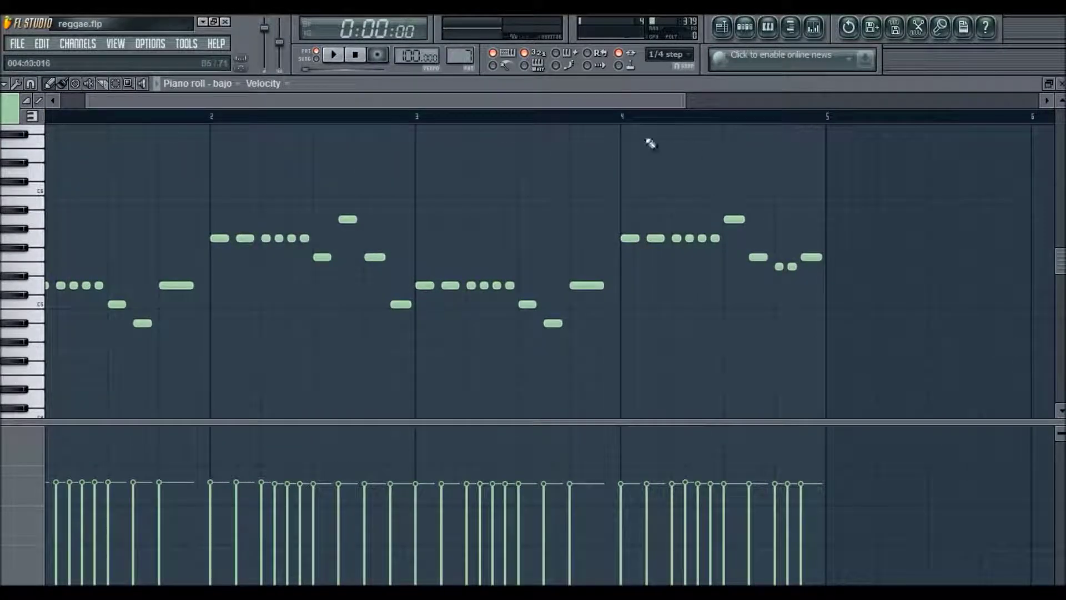
pyautogui.click(615, 115)
pyautogui.click(333, 55)
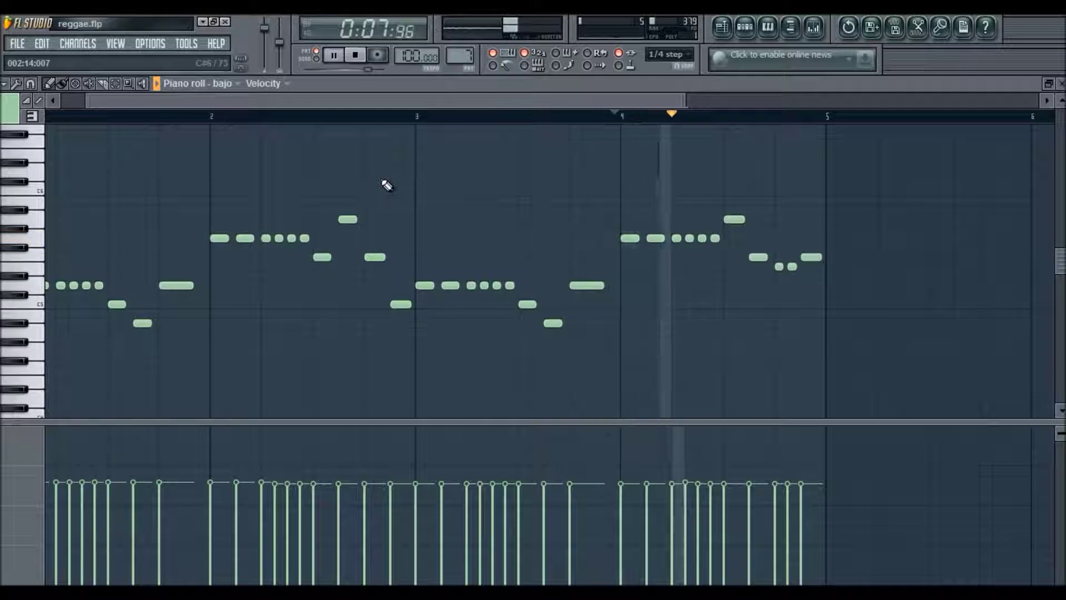
pyautogui.press('space')
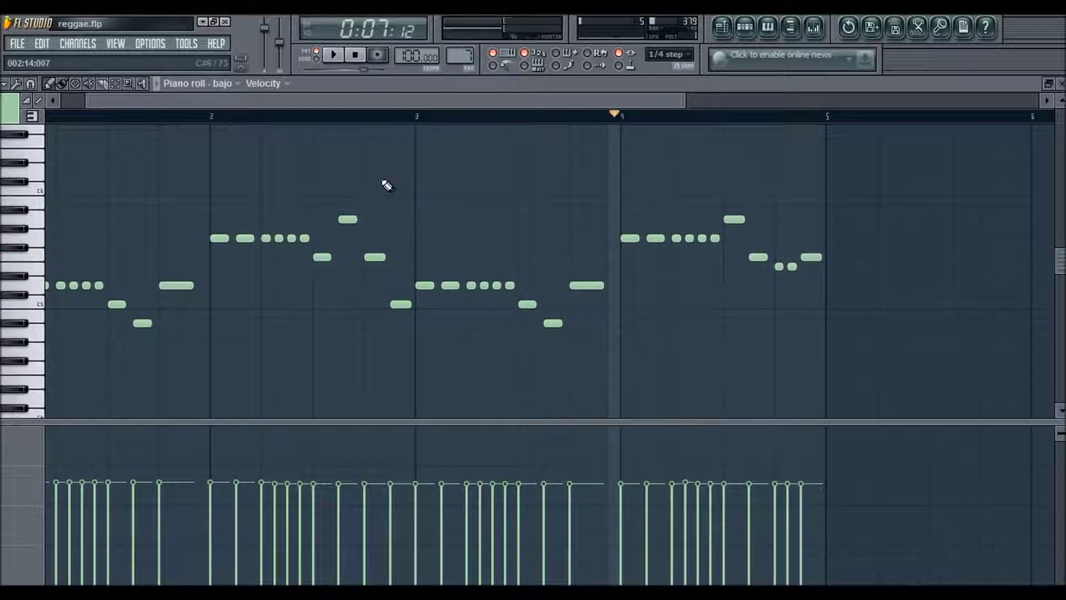
# Select bar 4's five closing bass notes, select its four short repeated notes, and play bar 4.
pyautogui.moveTo(495, 102)
pyautogui.mouseDown()
pyautogui.moveTo(708, 170)
pyautogui.moveTo(598, 178)
pyautogui.moveTo(719, 195)
pyautogui.mouseUp()
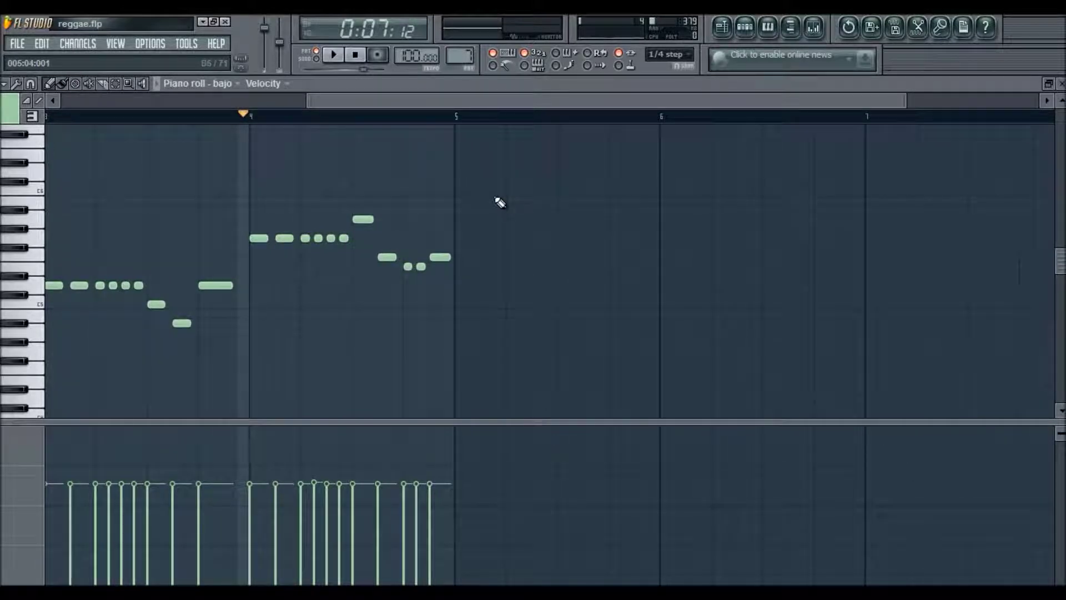
pyautogui.moveTo(488, 158); pyautogui.dragTo(361, 331)
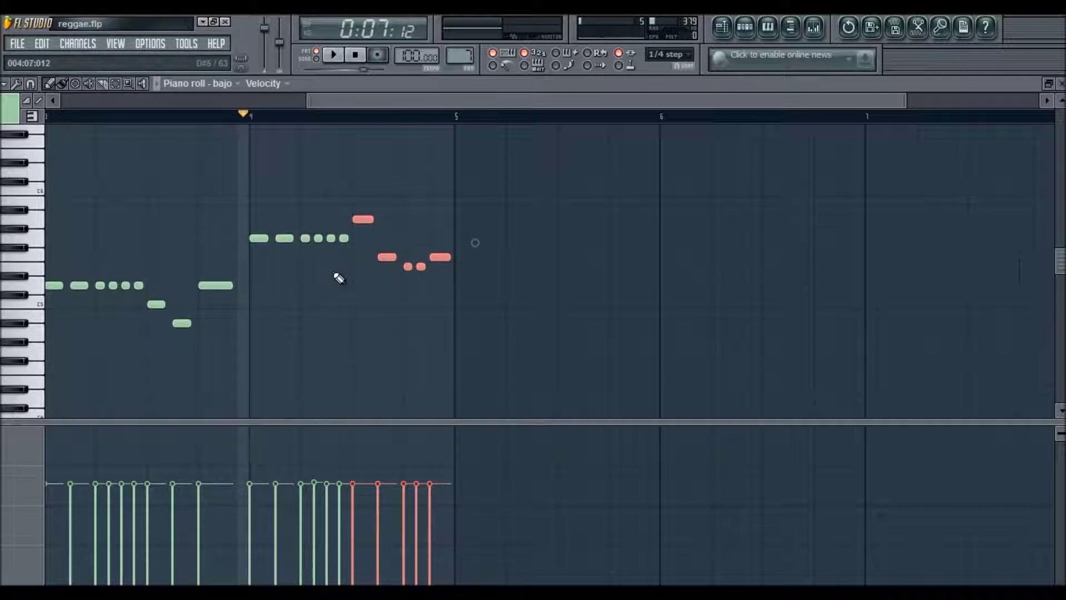
pyautogui.moveTo(347, 272); pyautogui.dragTo(304, 231)
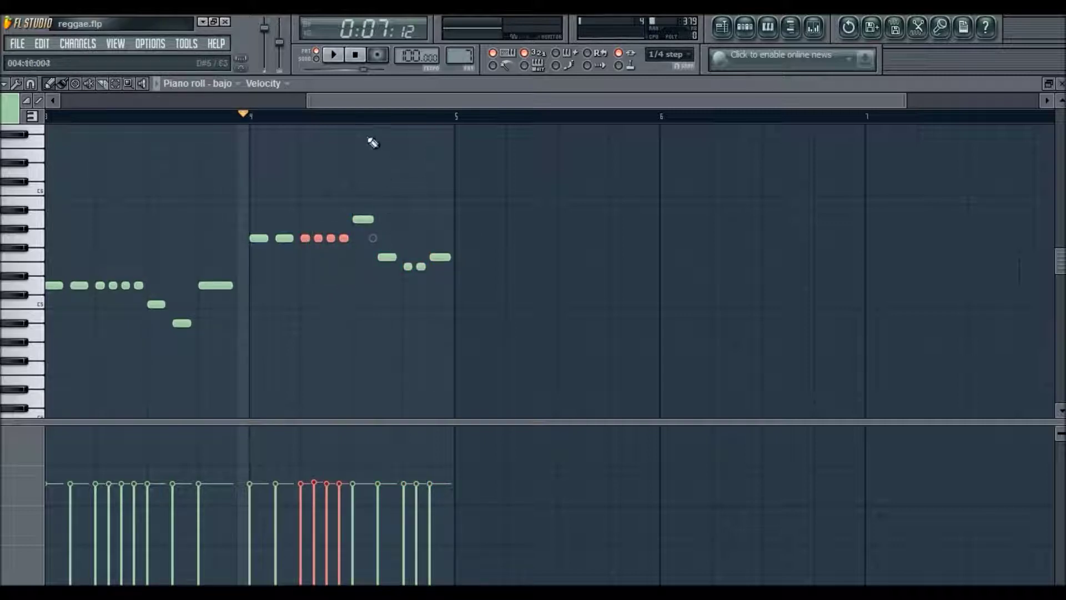
pyautogui.moveTo(364, 100); pyautogui.dragTo(395, 108)
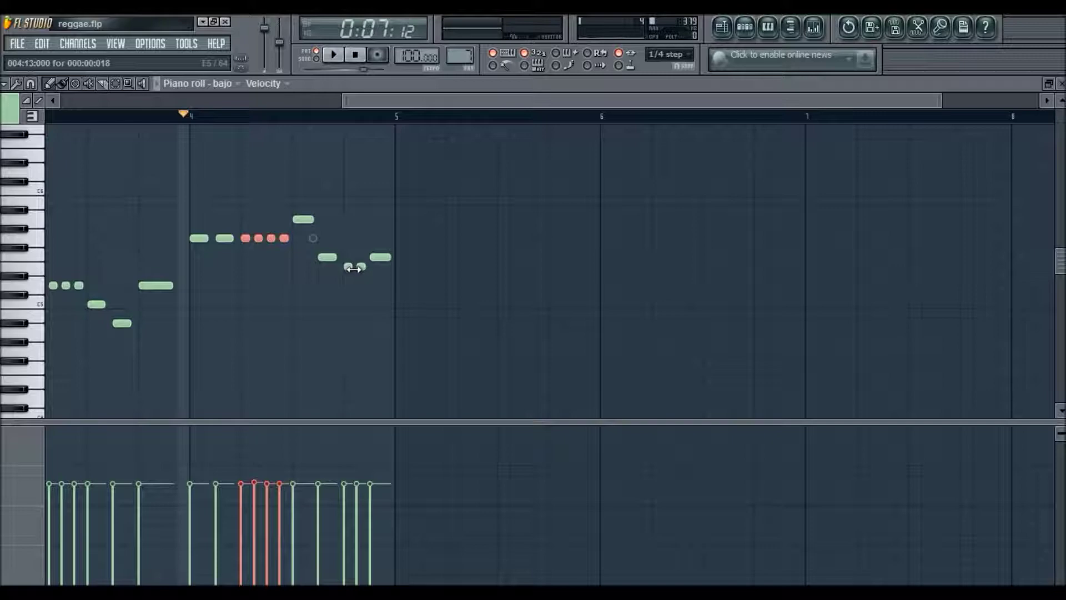
pyautogui.press('space')
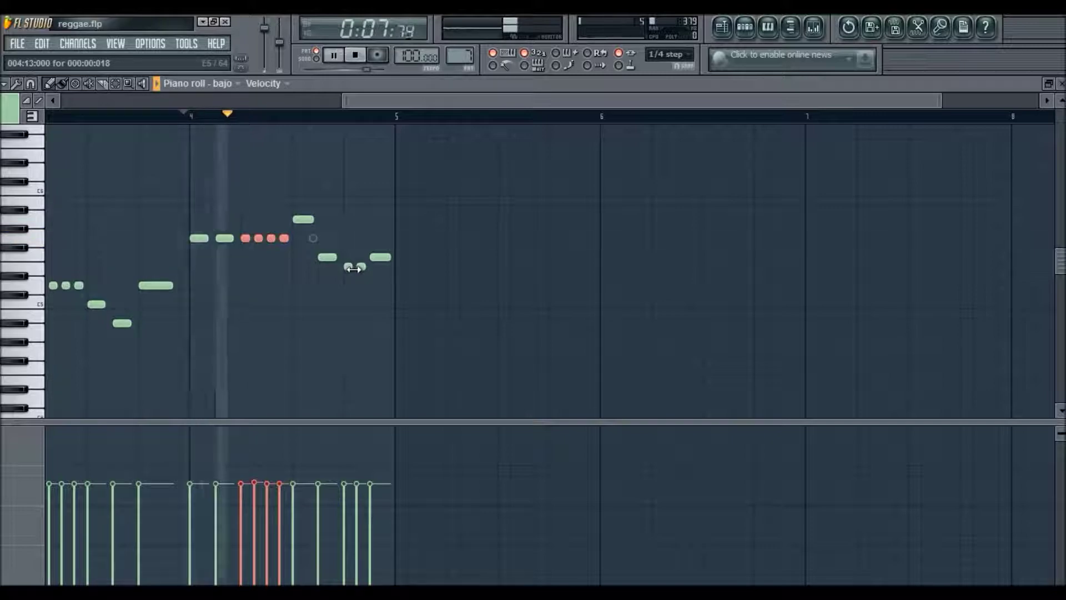
# Stop bar 4's playback, check the bass clips in the playlist, and return to the Bajo 1 pattern's channel list.
pyautogui.press('space')
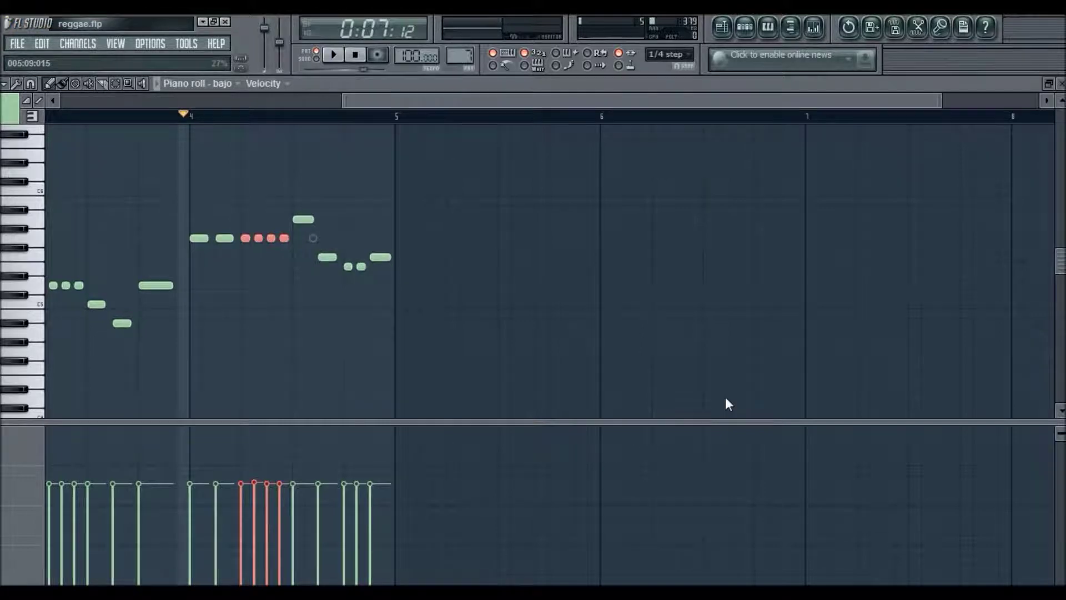
pyautogui.press('F5')
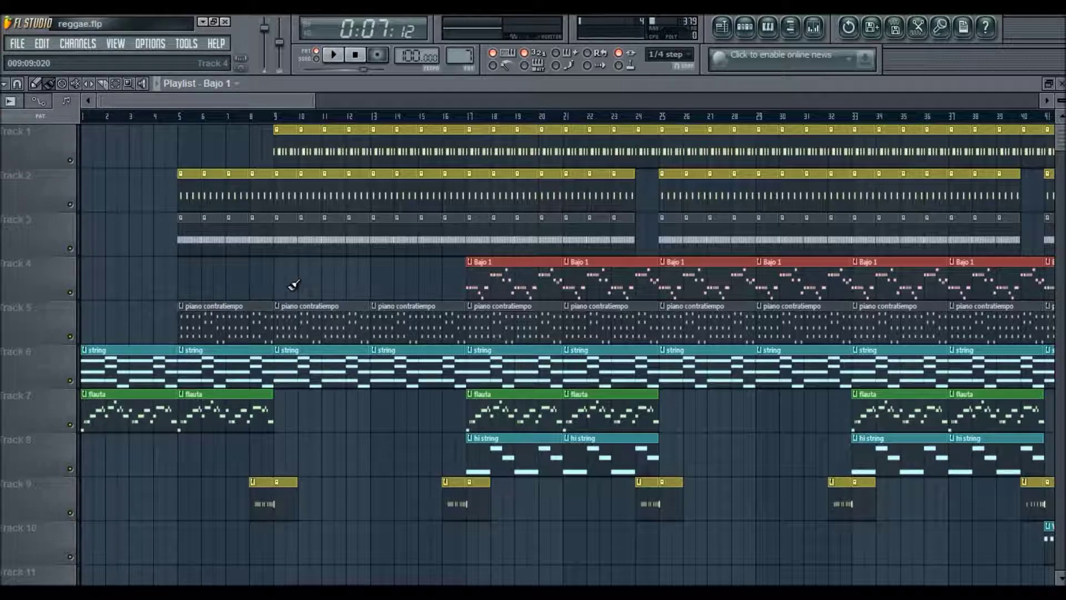
pyautogui.press('F5')
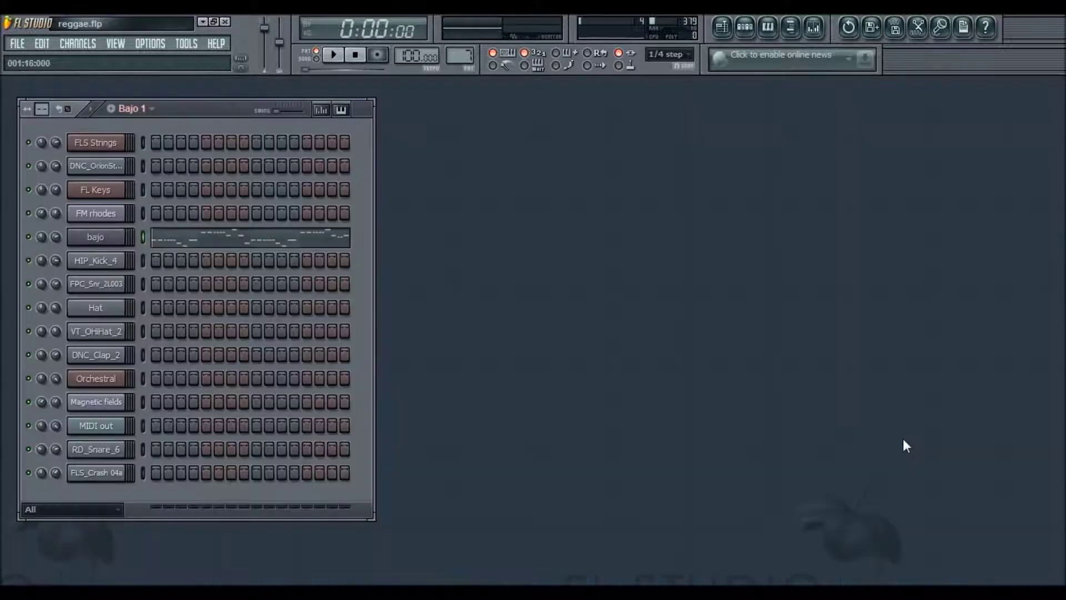
# Examine the bajo channel's 3x Osc settings, its root note on the preview keyboard, and its cutoff envelope and filter.
pyautogui.click(117, 242)
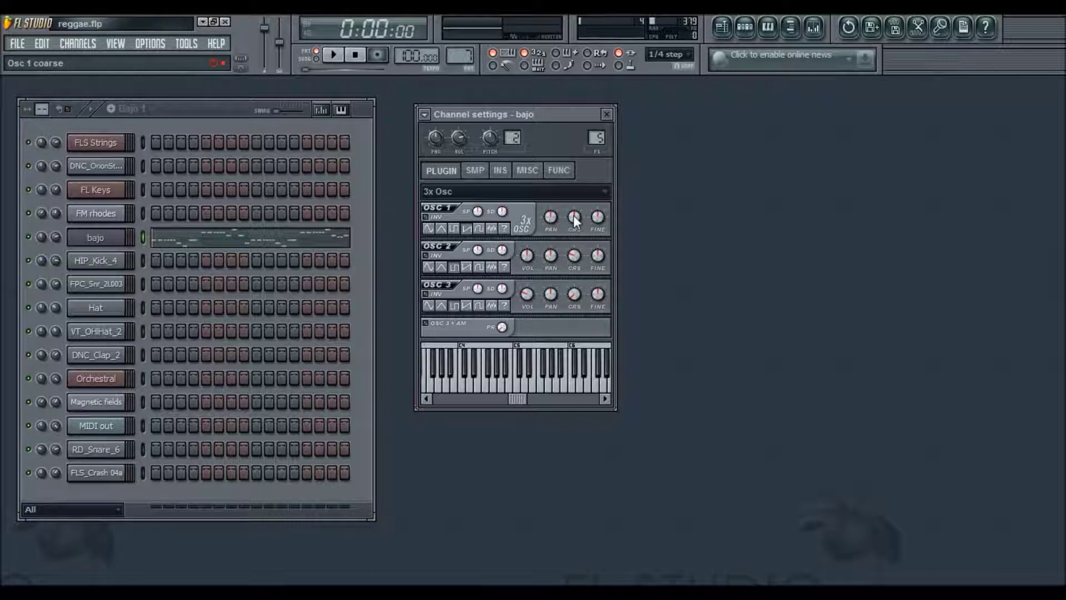
pyautogui.moveTo(525, 401); pyautogui.dragTo(560, 398)
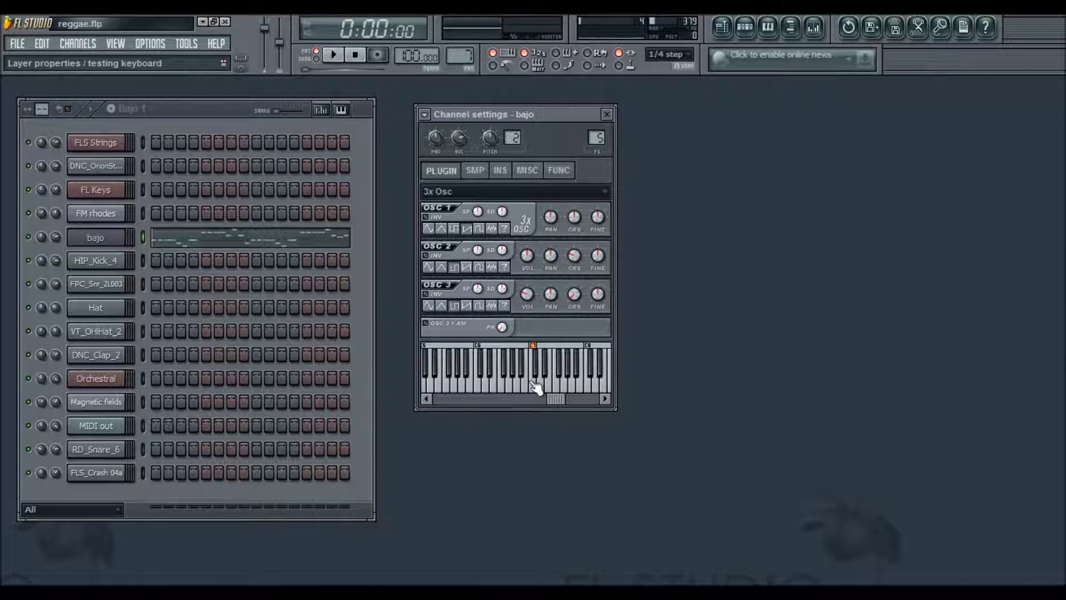
pyautogui.click(501, 171)
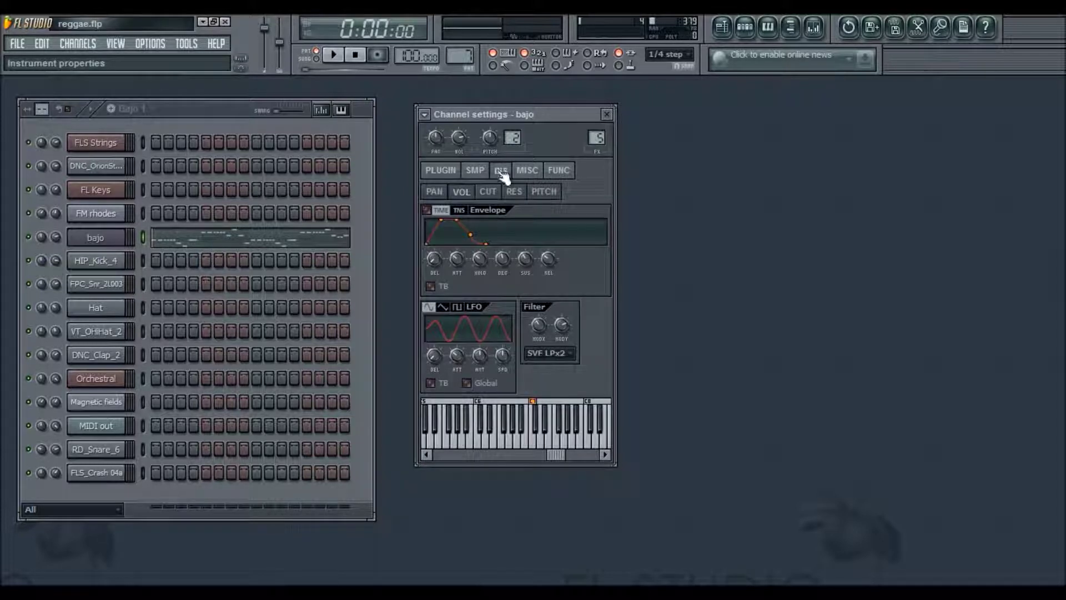
pyautogui.click(487, 192)
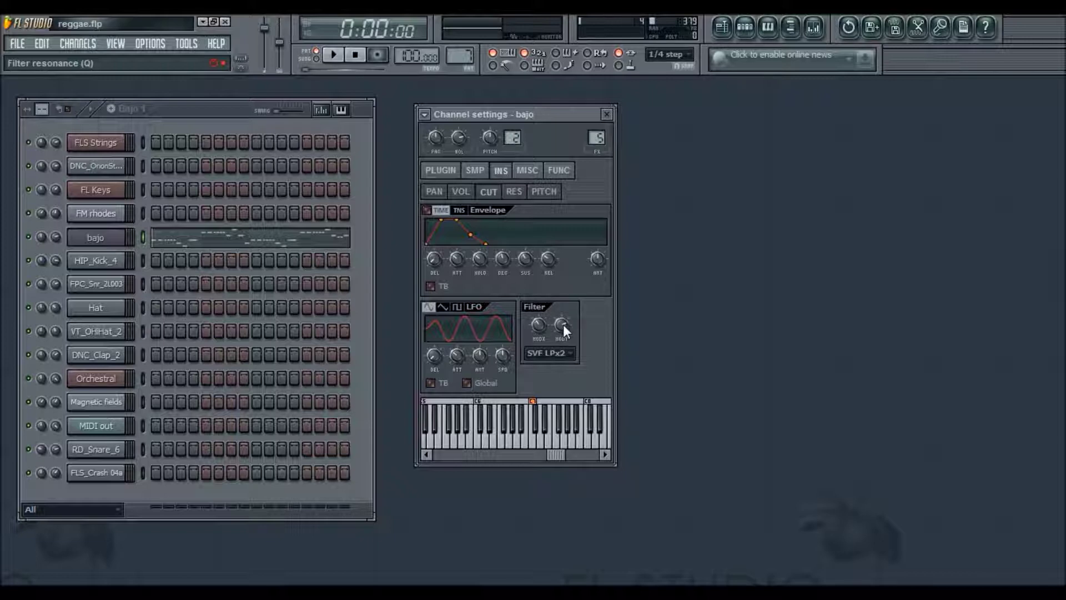
# Listen to the Bajo 1 pattern with its current sound, stop playback, and close the bajo channel settings.
pyautogui.click(334, 54)
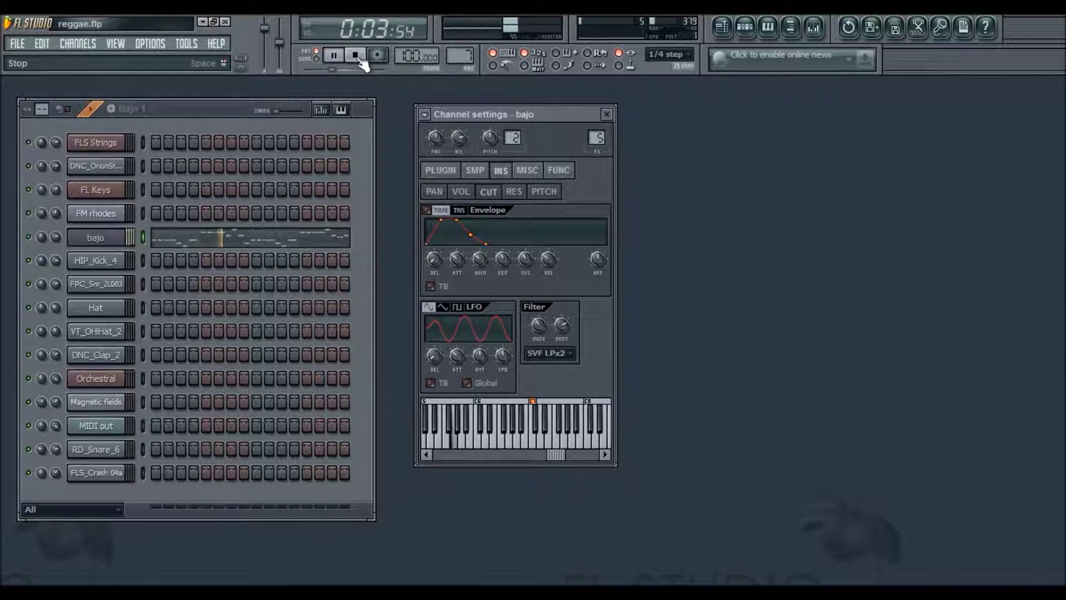
pyautogui.click(356, 55)
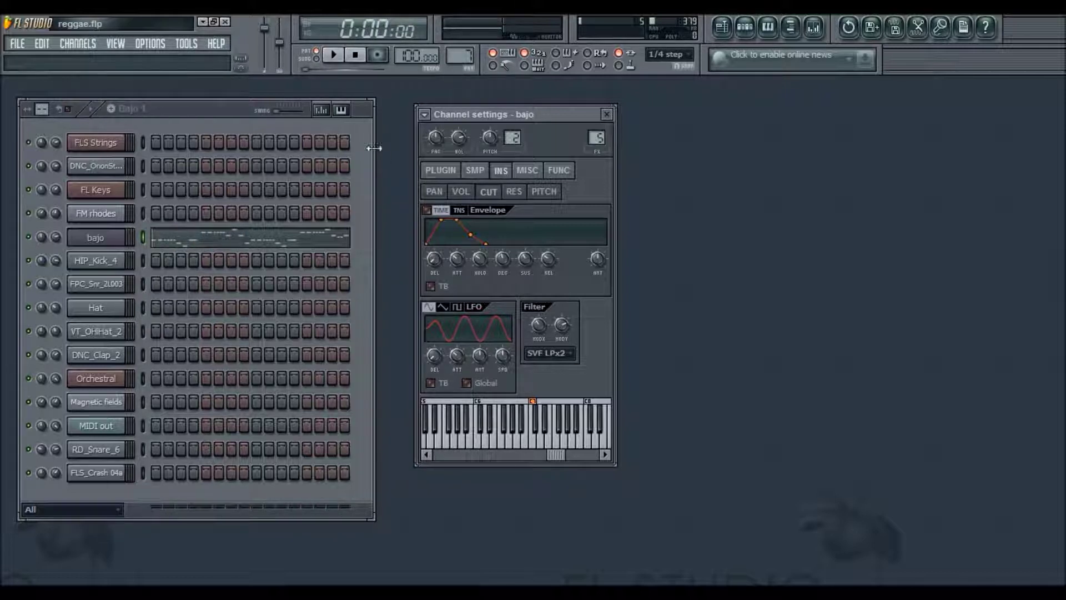
pyautogui.press('Escape')
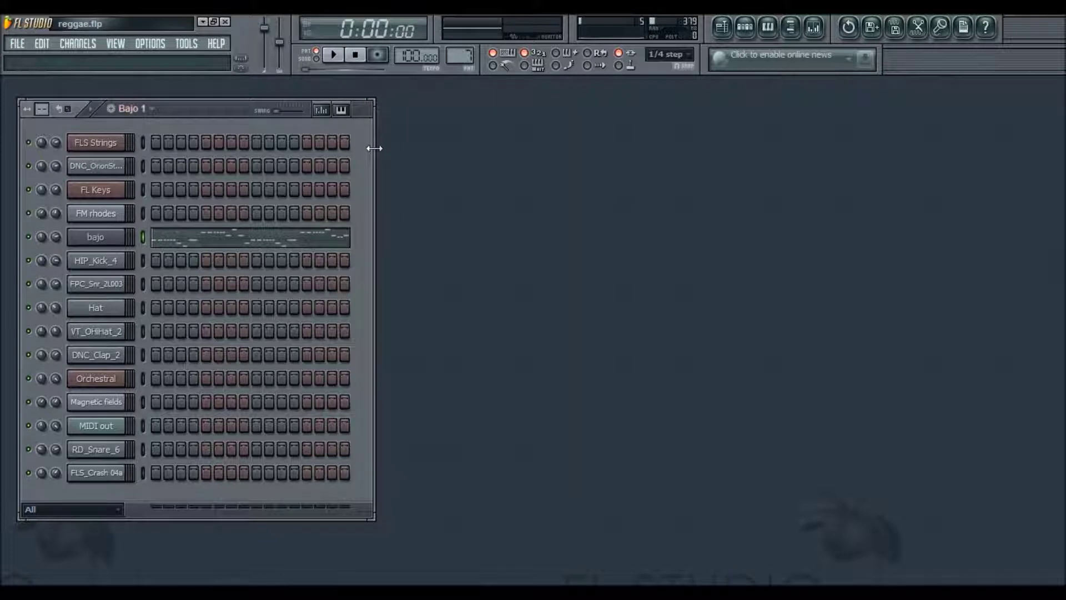
# Show the c hat pattern in the step sequencer, play it, check the Hat channel's step velocities, and stop playback.
pyautogui.press('F5')
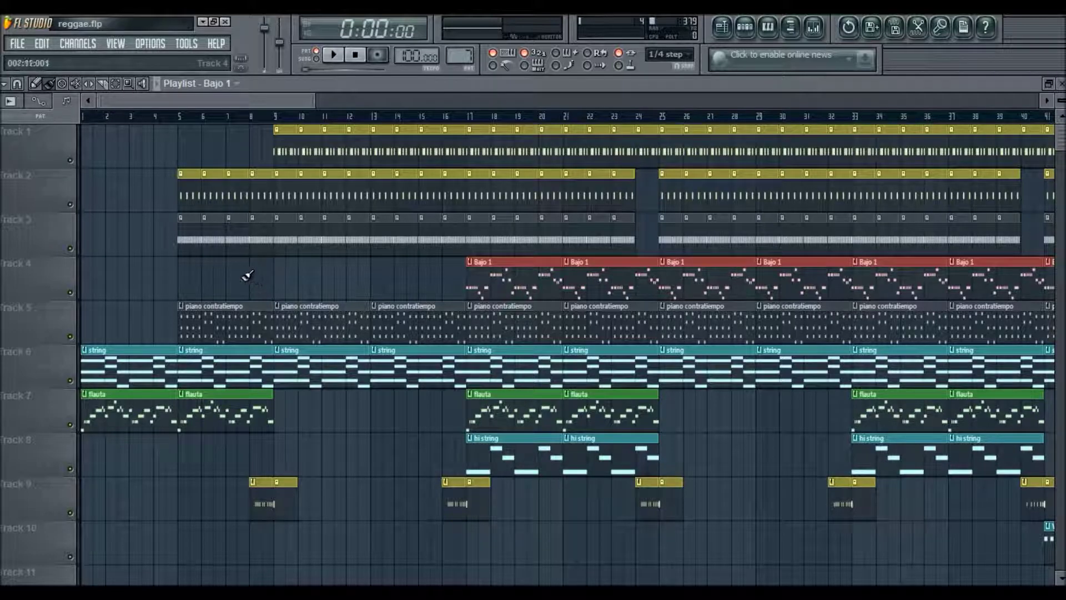
pyautogui.press('F6')
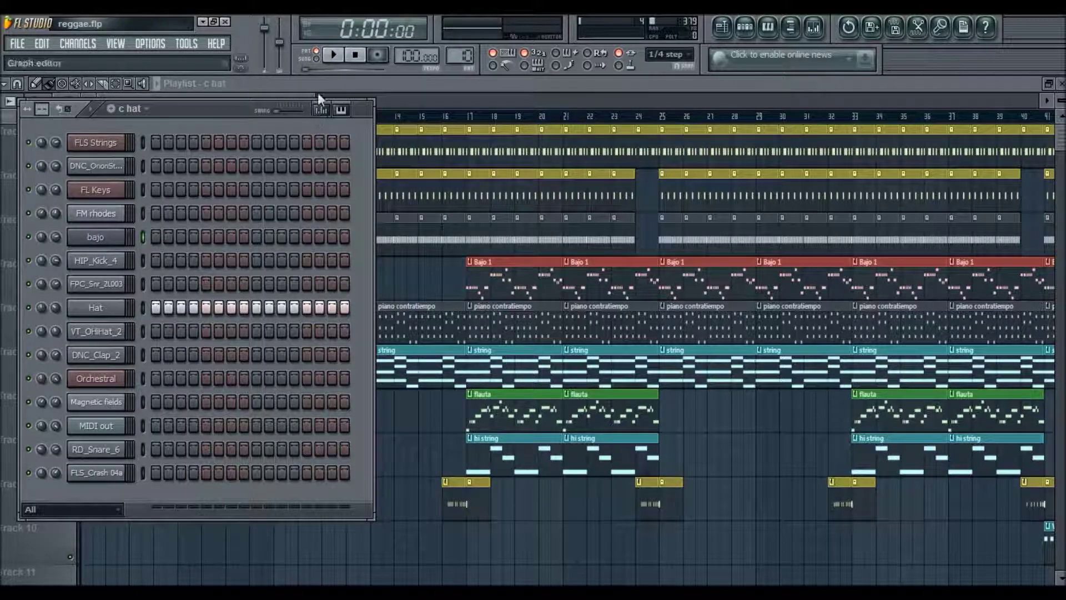
pyautogui.click(335, 55)
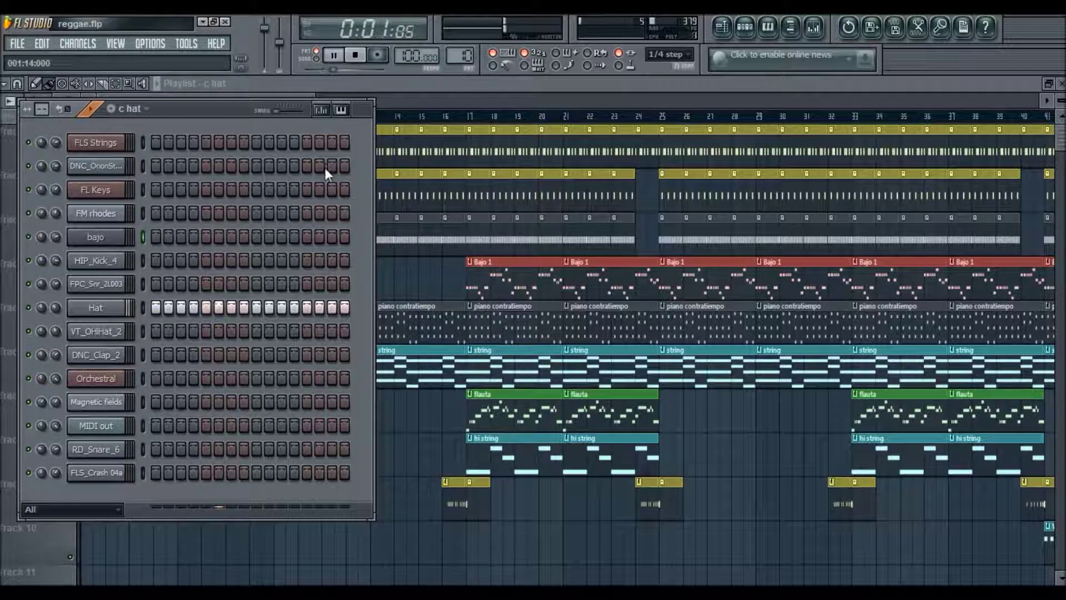
pyautogui.click(338, 110)
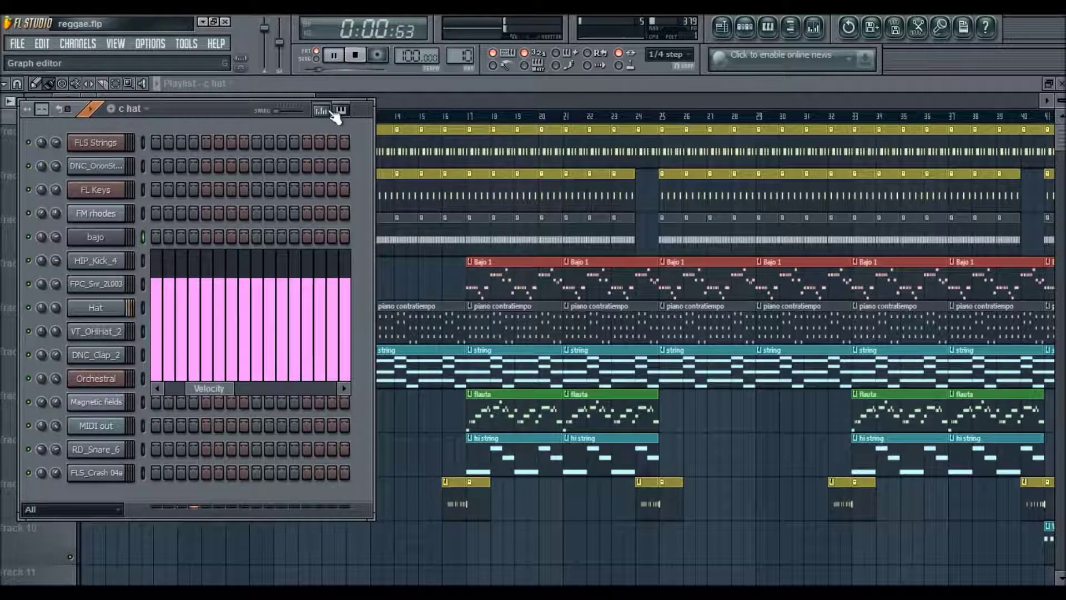
pyautogui.click(143, 307)
pyautogui.click(340, 108)
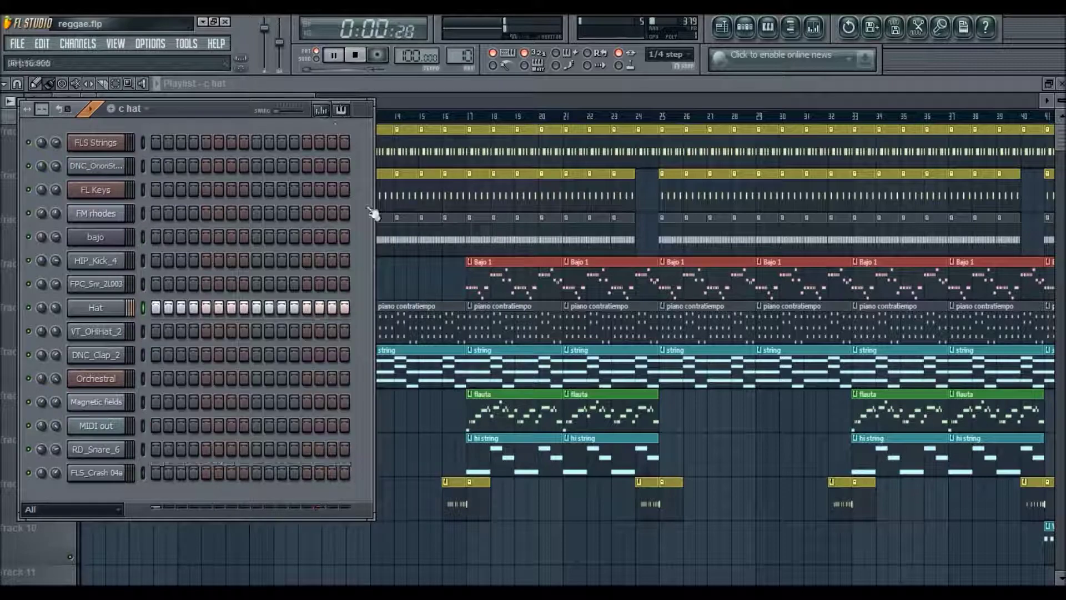
pyautogui.click(355, 55)
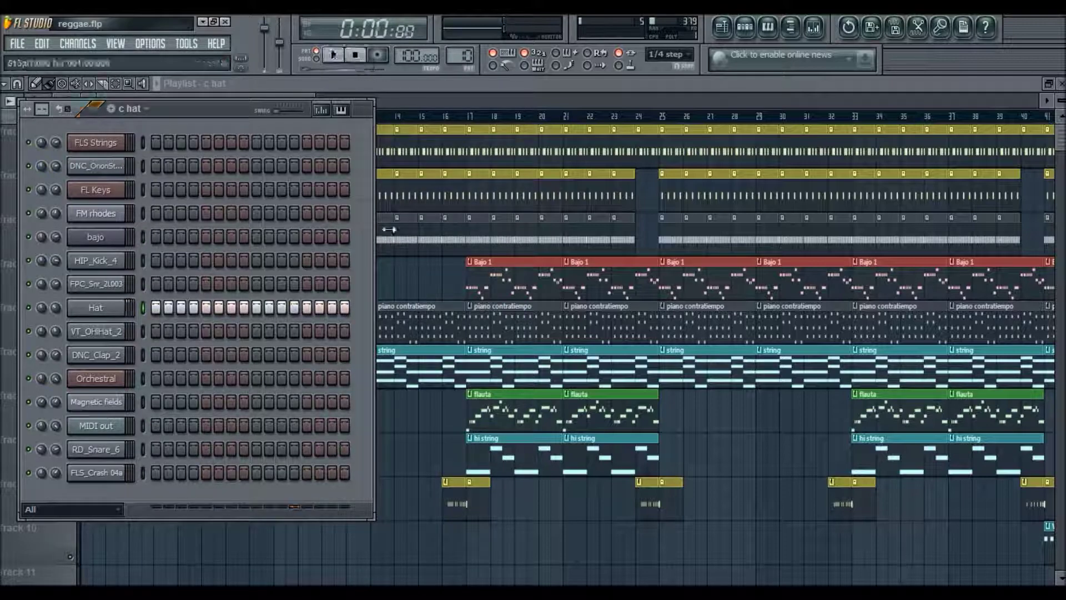
# Open the o hat pattern from the playlist, listen to its open hi-hat steps, and stop playback.
pyautogui.doubleClick(385, 194)
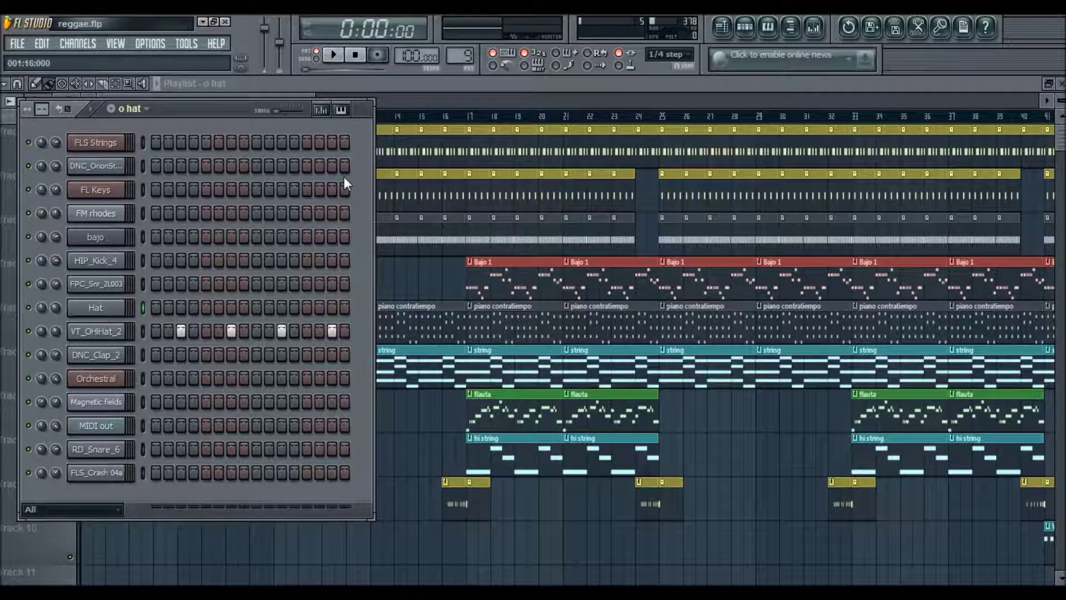
pyautogui.click(333, 53)
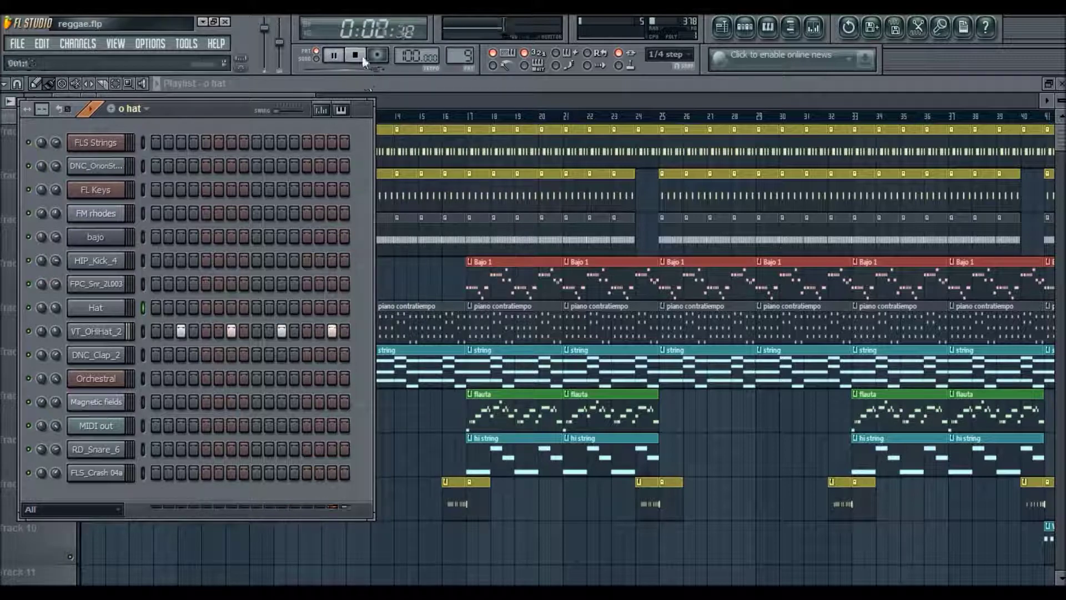
pyautogui.click(360, 55)
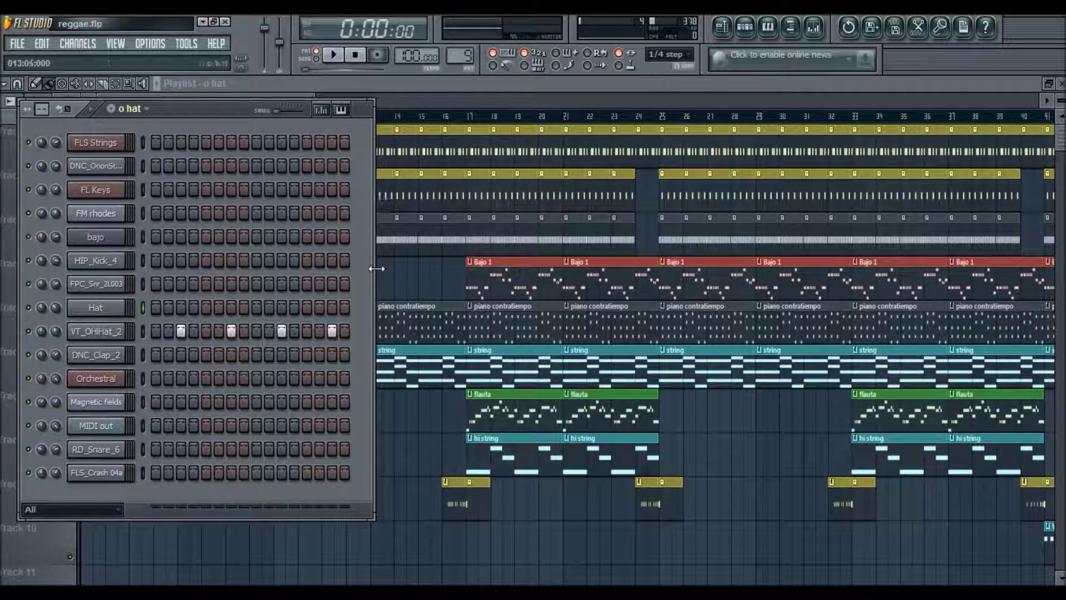
# Open the bateria pattern from the playlist and show its kick, snare and clap steps in the step sequencer.
pyautogui.click(413, 143)
pyautogui.press('F6')
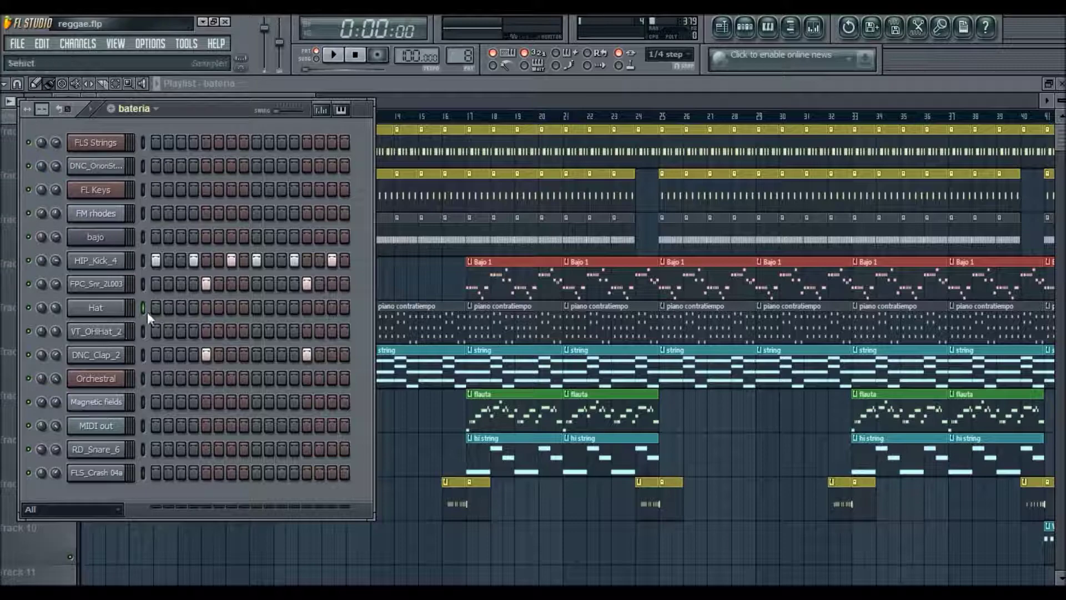
# Fill every fourth step of the Hat channel in the bateria pattern, and clear those hat steps again.
pyautogui.rightClick(91, 307)
pyautogui.click(165, 417)
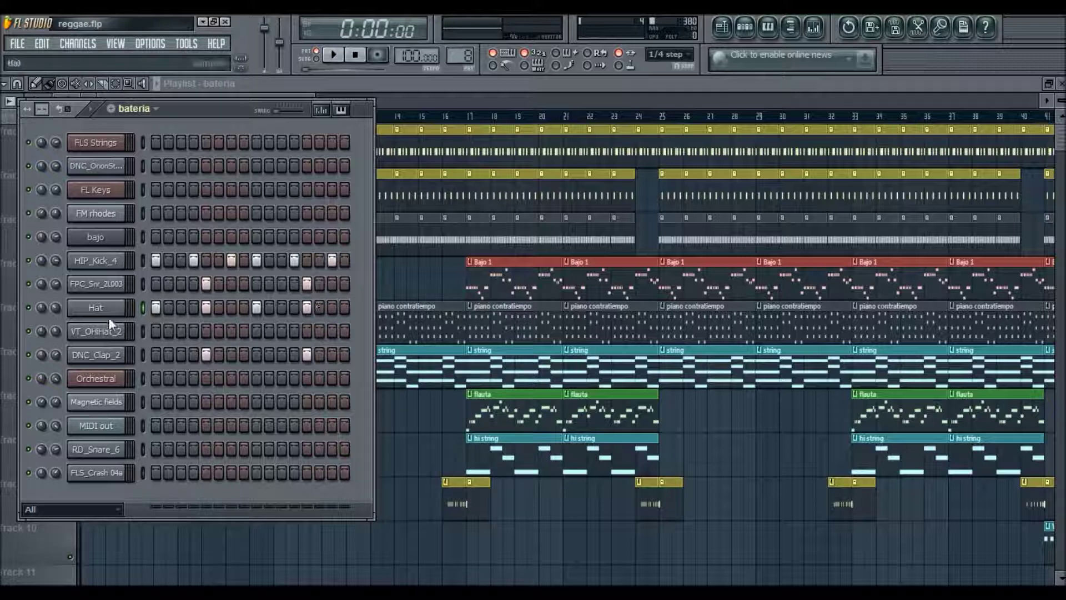
pyautogui.moveTo(152, 305); pyautogui.dragTo(304, 301)
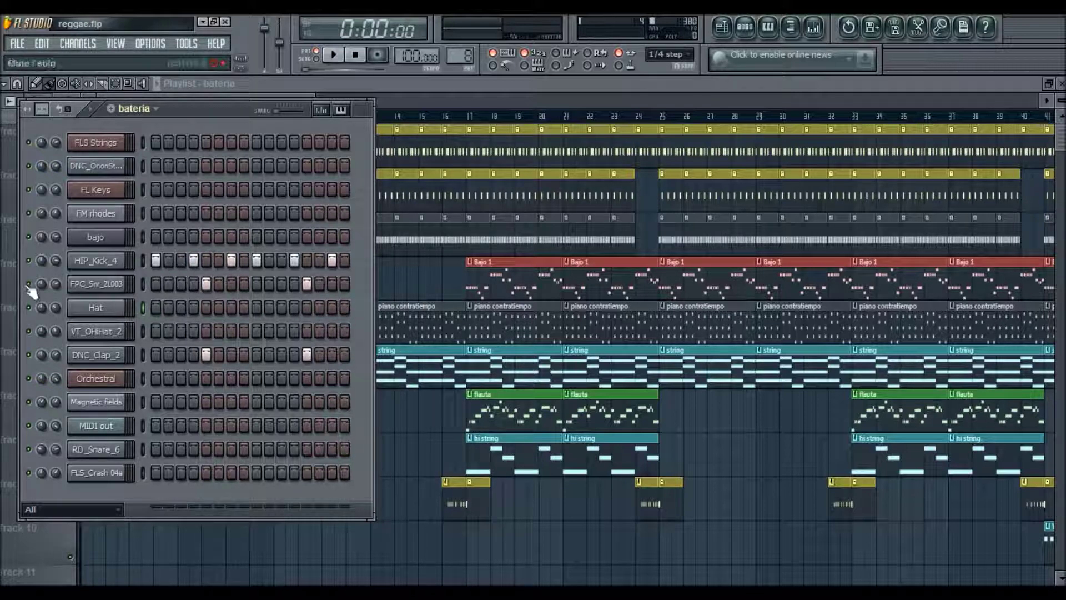
# Listen to the bateria pattern's kick, snare and clap rhythm twice, stopping playback after each listen.
pyautogui.click(333, 55)
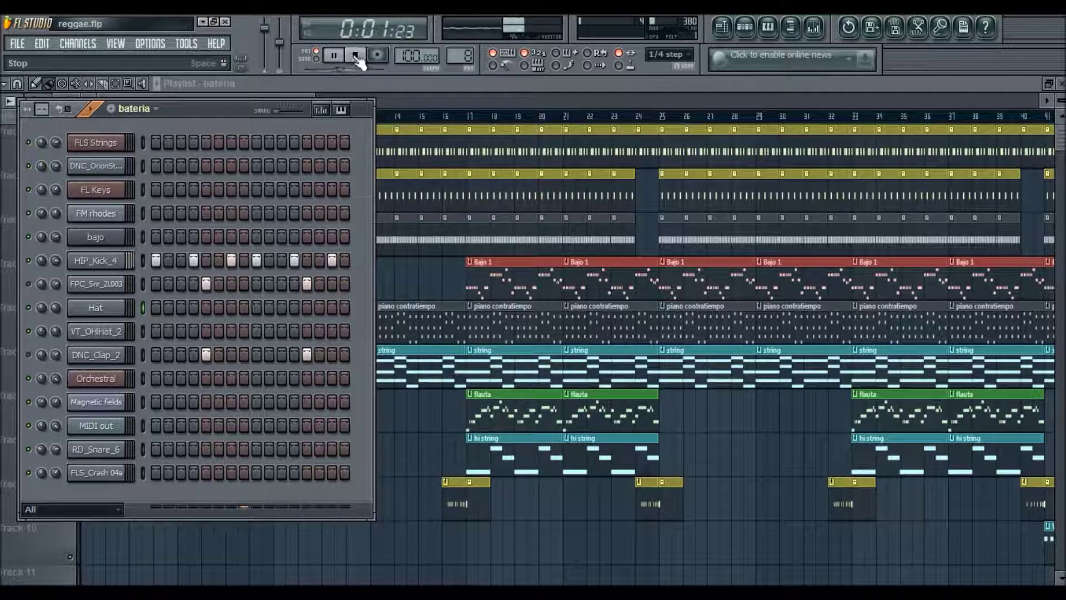
pyautogui.click(355, 55)
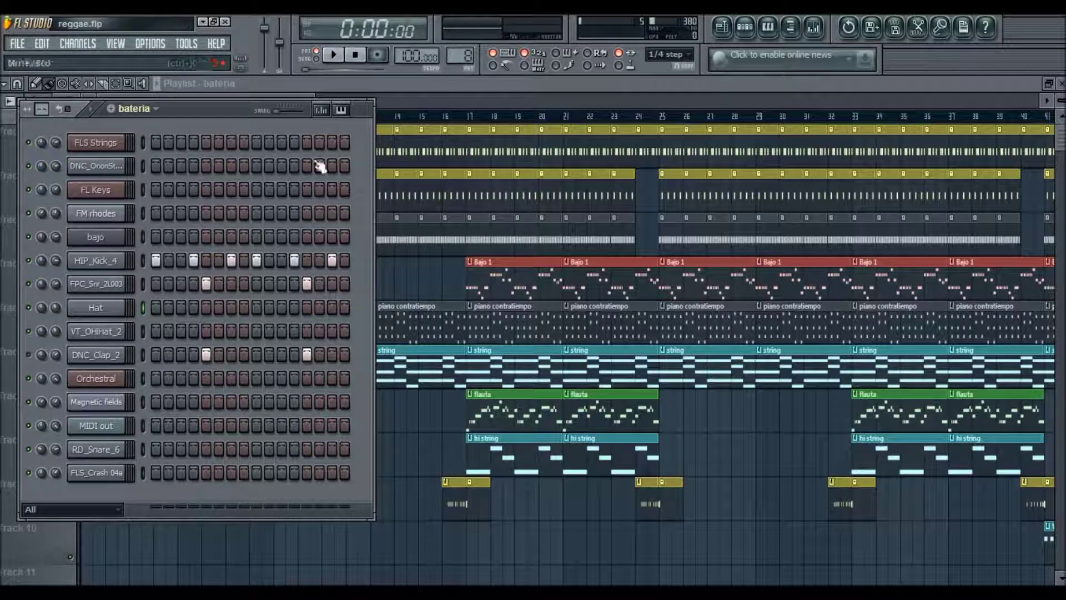
pyautogui.click(336, 57)
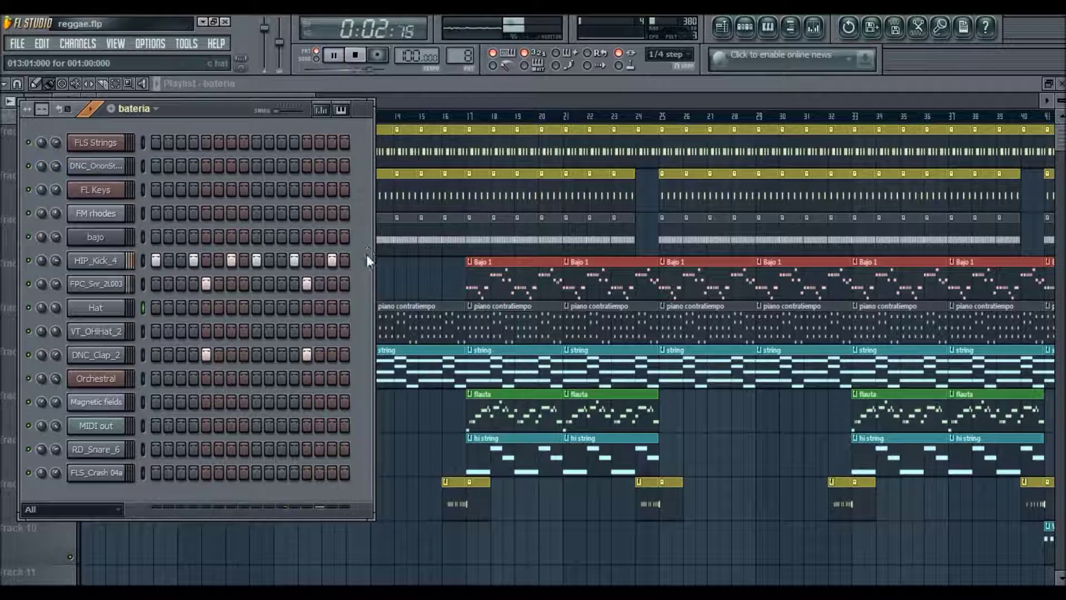
pyautogui.click(361, 64)
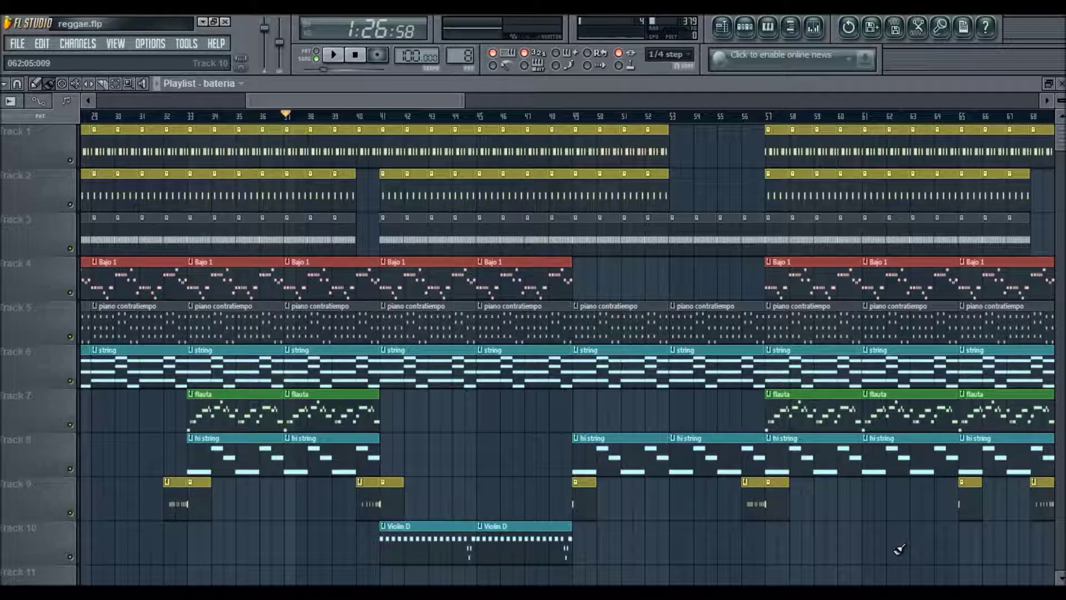
# Play the full song arrangement from bar 37 in the playlist.
pyautogui.press('space')
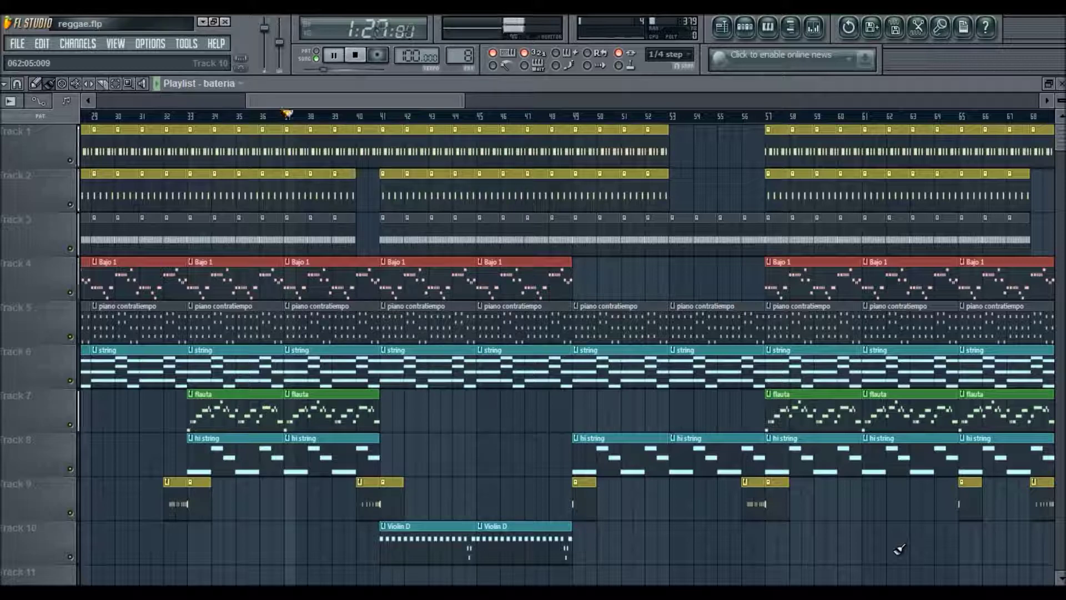